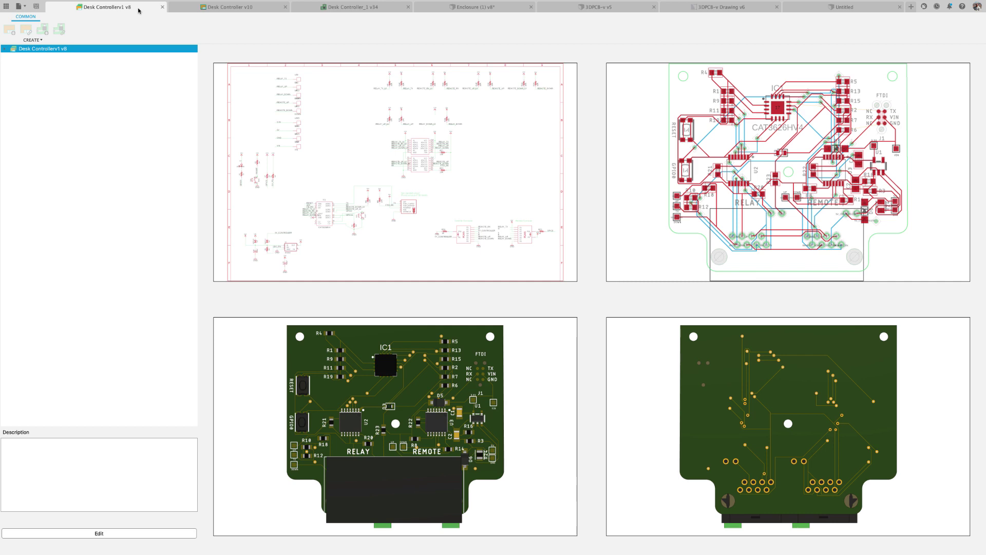
Step: Step from the Desk Controller v10 schematic through the Desk Controller_1 v34 board to the 3D enclosure
left_click(229, 7)
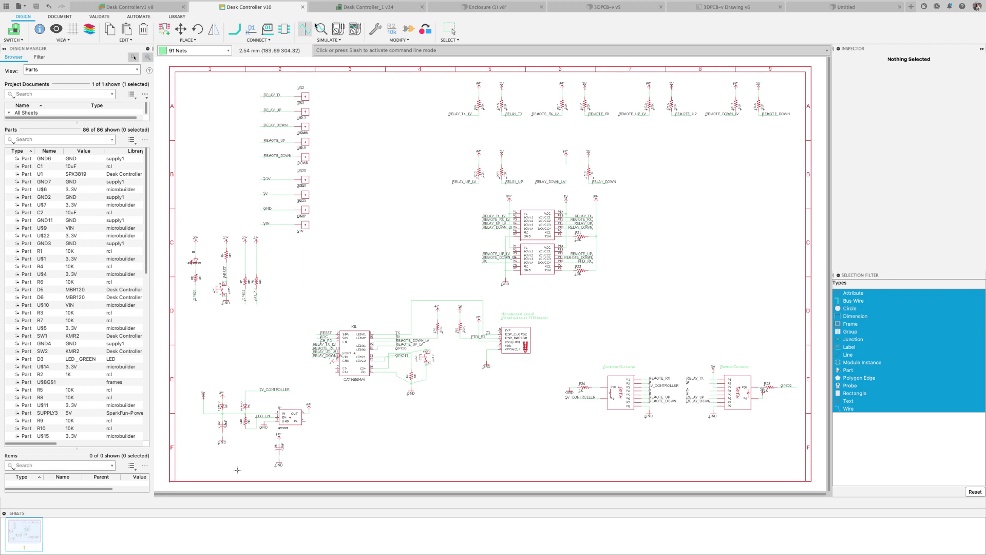
left_click(382, 9)
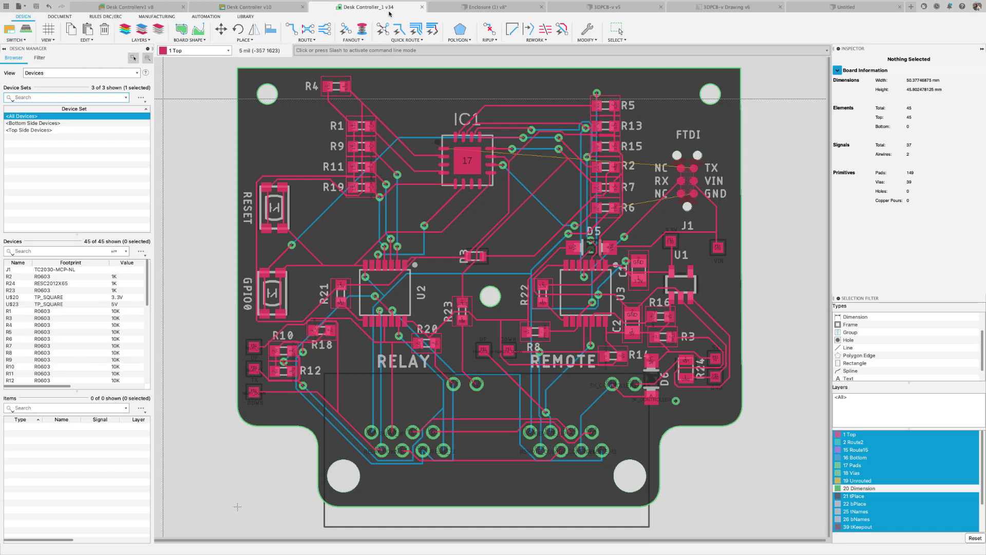
left_click(601, 10)
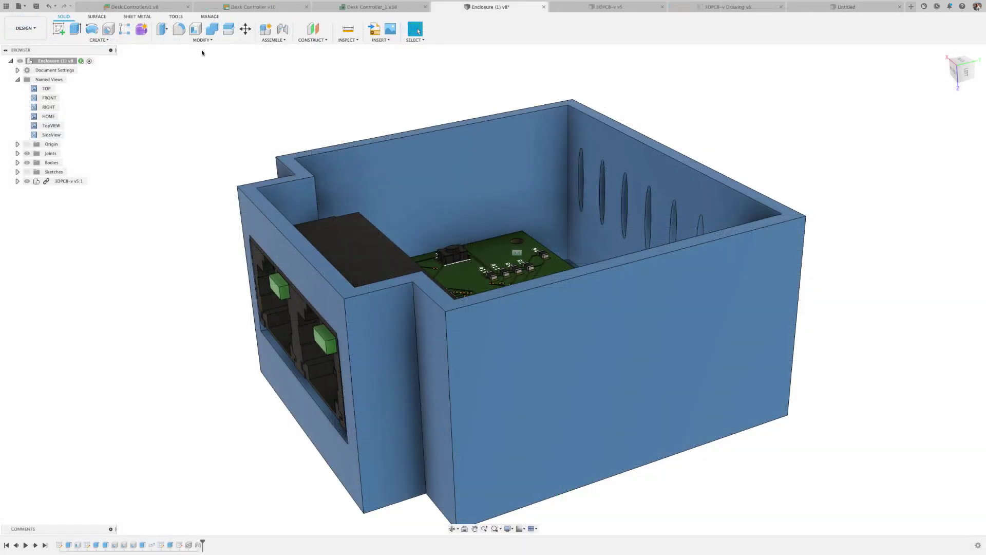
Step: View the enclosure from the saved TopVIEW named view, then from SideView
double_click(52, 126)
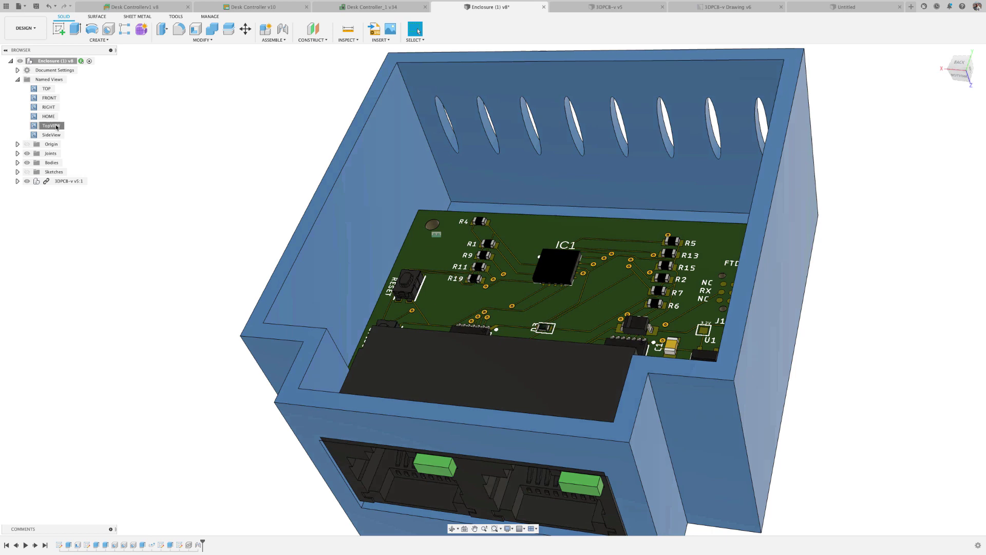
double_click(51, 134)
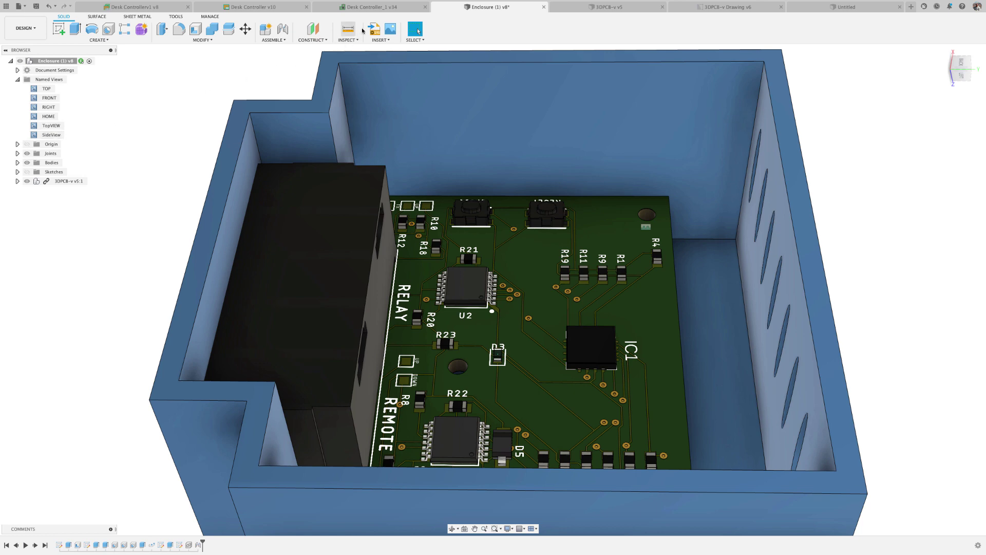
Step: On the Desk Controller_1 board, start manual CH_PD and RESET traces from IC1, cancelling both
left_click(387, 7)
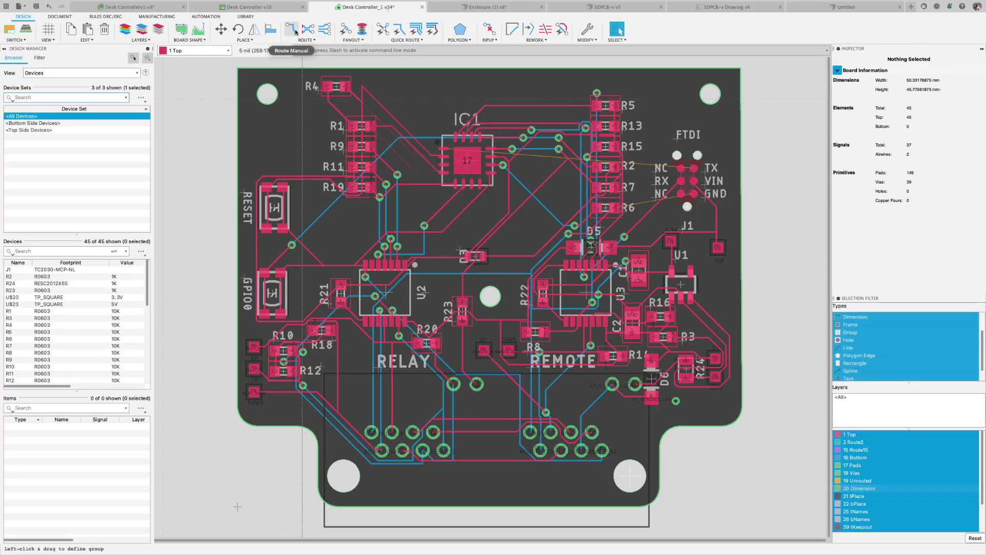
left_click(291, 29)
left_click(441, 172)
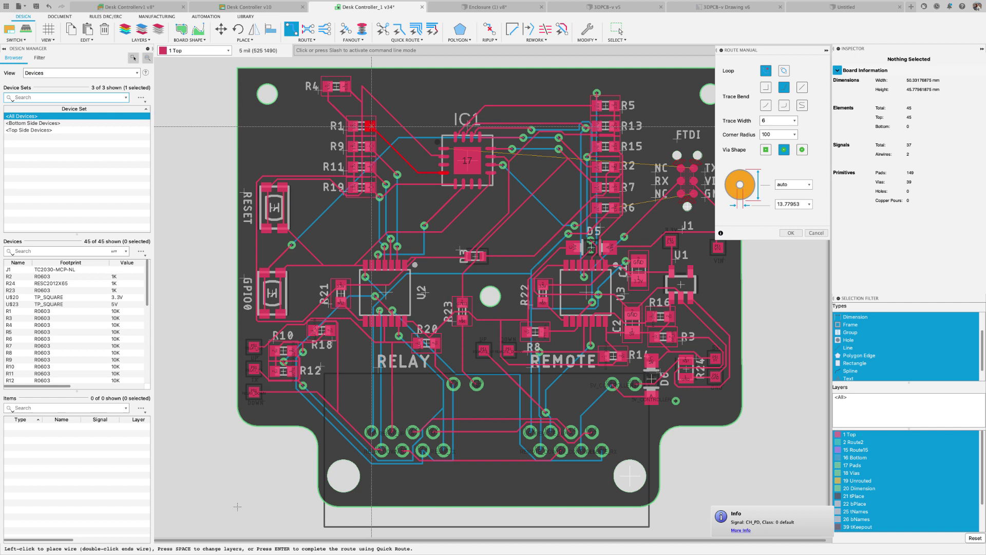
key("Escape")
left_click(441, 157)
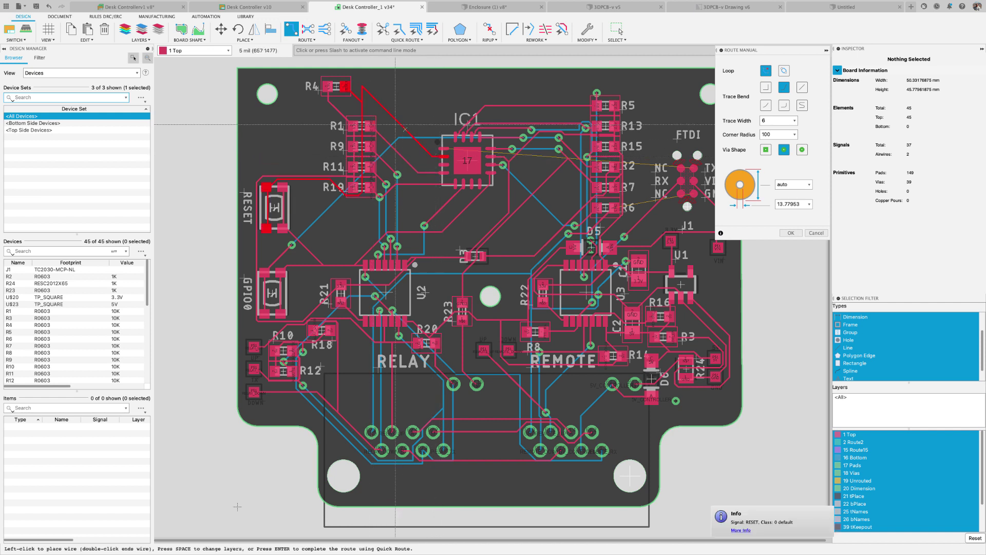
key("Escape")
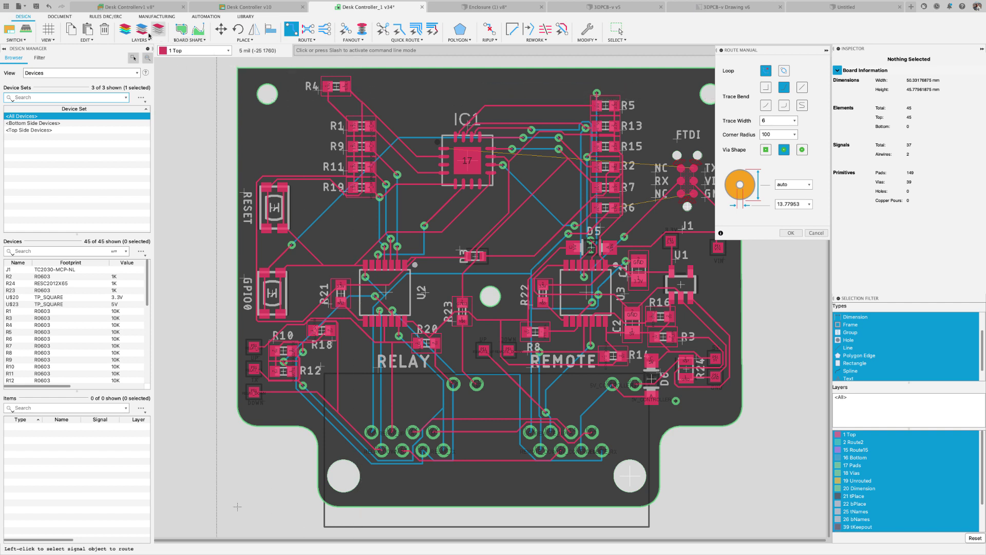
left_click(15, 32)
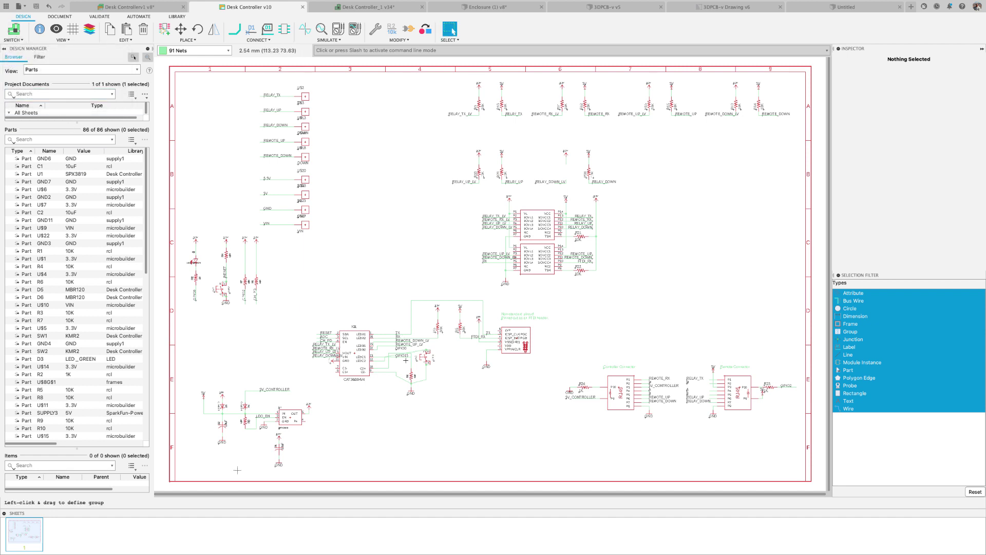
Step: Redraw the diagonal GND wires below CAT3626HV4 as L-shaped routes to the switch, discarding the extra wire
scroll(406, 360, "up", 5)
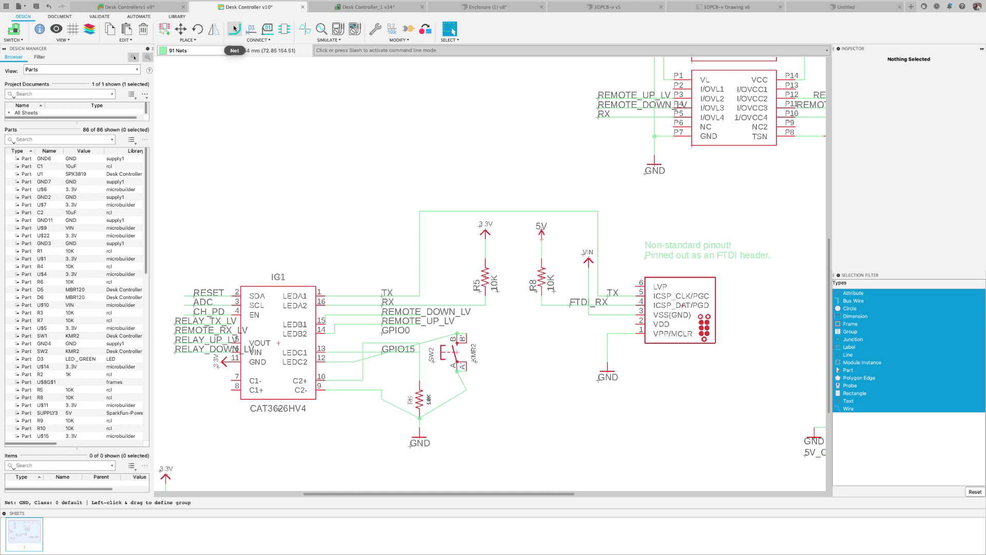
left_click(234, 28)
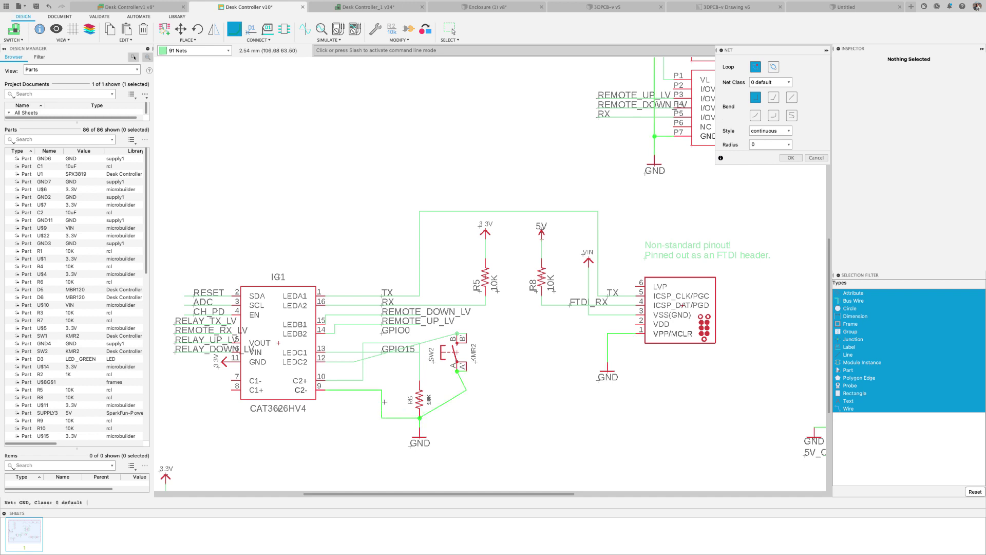
left_click(419, 418)
left_click(459, 372)
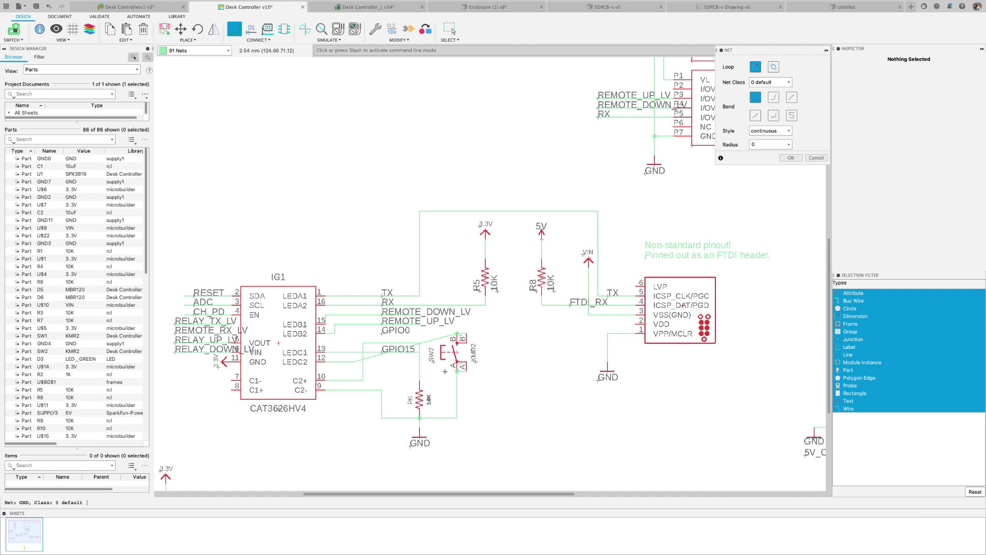
left_click(457, 334)
key("Escape")
Step: Open the part library and preview ATMEGA32-16AQ_QFP under IC_Embedded > ATMEGA32*QFP
left_click(165, 30)
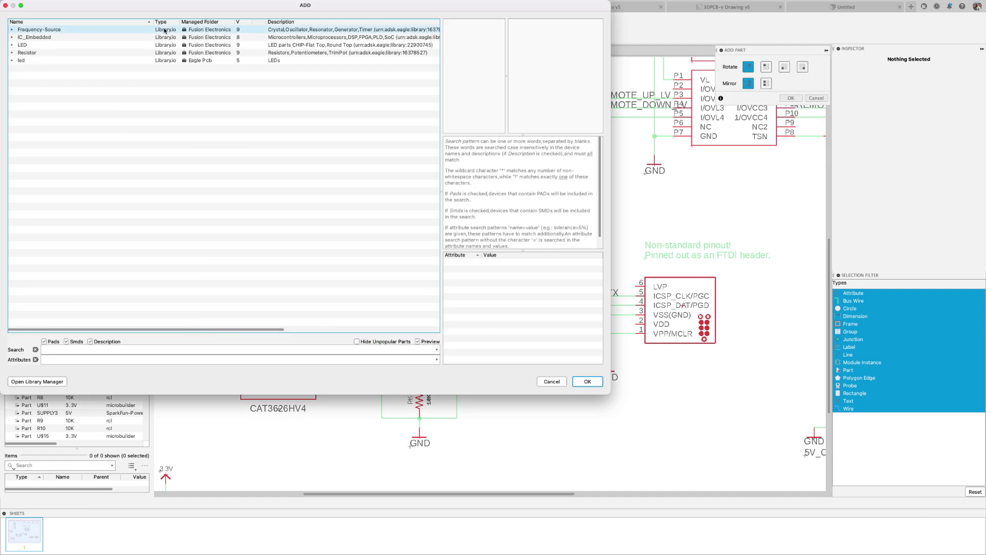
left_click(12, 38)
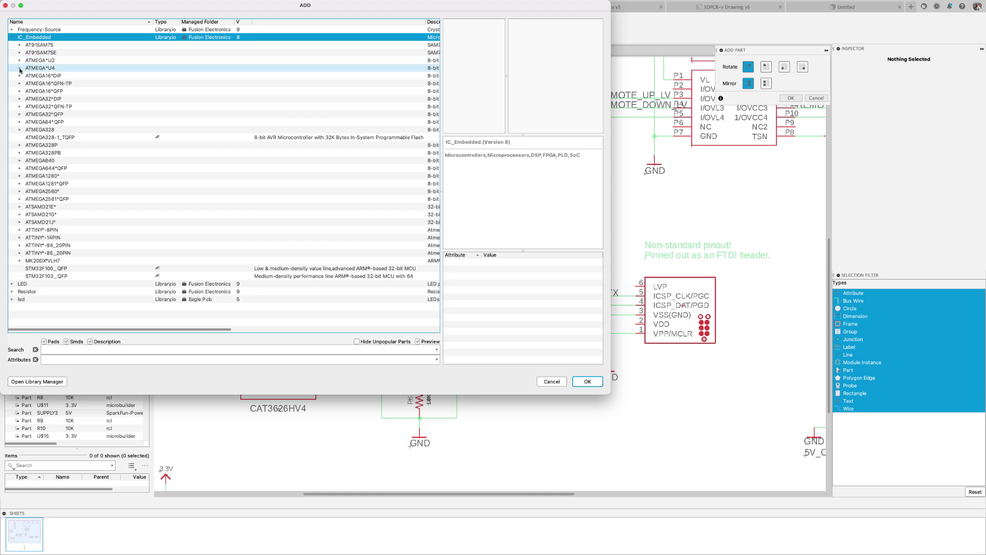
left_click(20, 114)
left_click(34, 129)
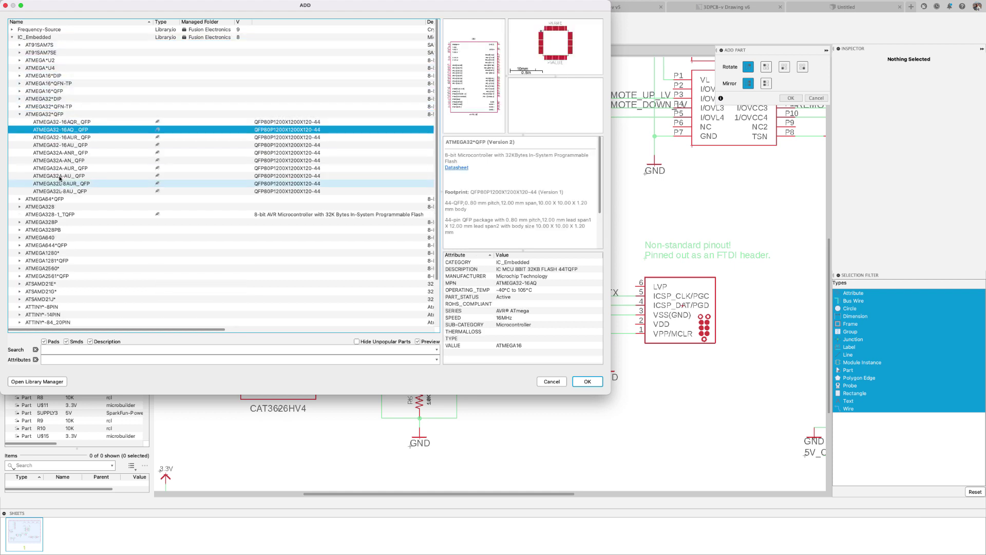
Step: Preview ATTINY44V-10SSU-14PIN_SOIC under ATTINY*-14PIN, then collapse the IC_Embedded family
scroll(31, 206, "down", 3)
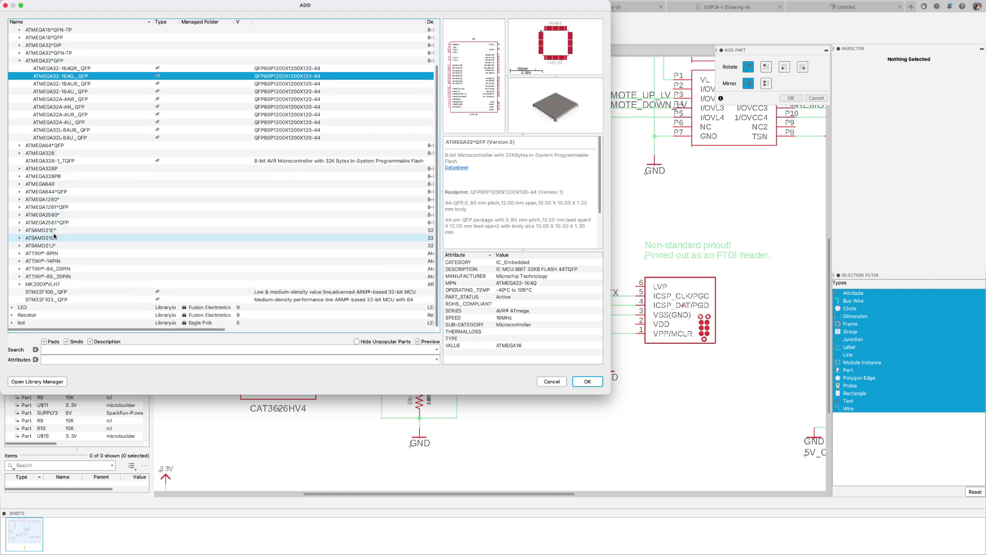
left_click(20, 261)
left_click(72, 269)
scroll(72, 264, "down", 3)
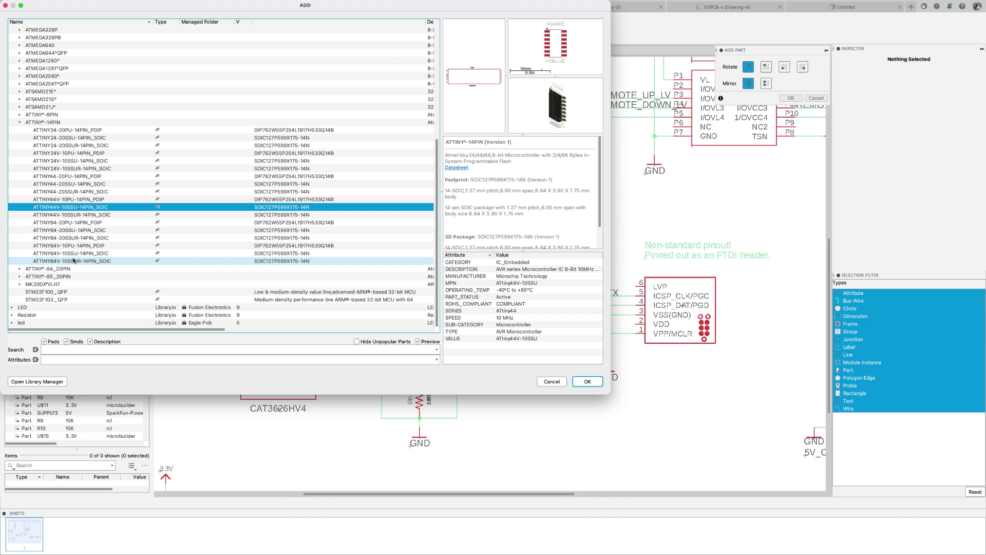
scroll(74, 260, "up", 9)
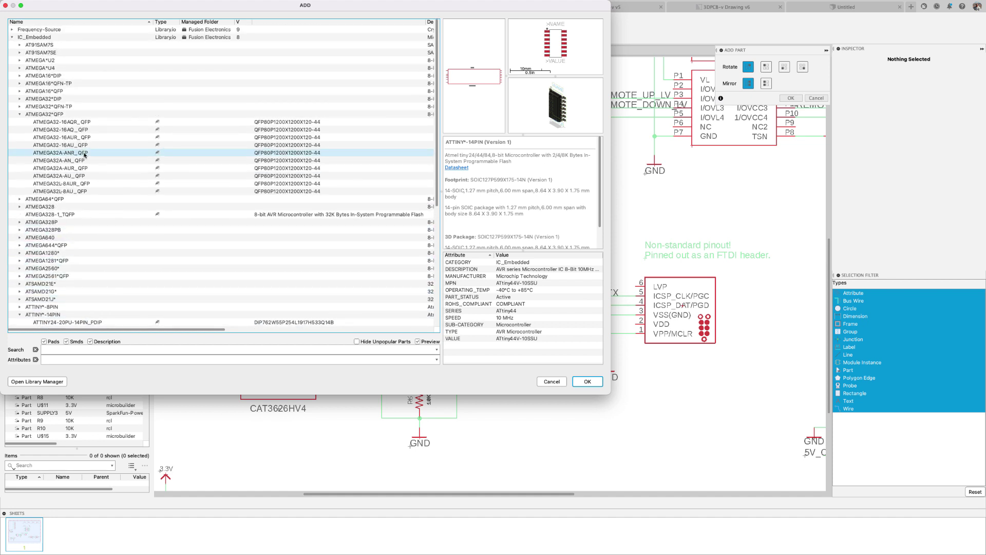
scroll(85, 155, "up", 4)
left_click(12, 37)
Step: Expand Frequency-Source, preview NCLF, then step through the OSC variants to OSC_2X1.6X0.59
left_click(12, 29)
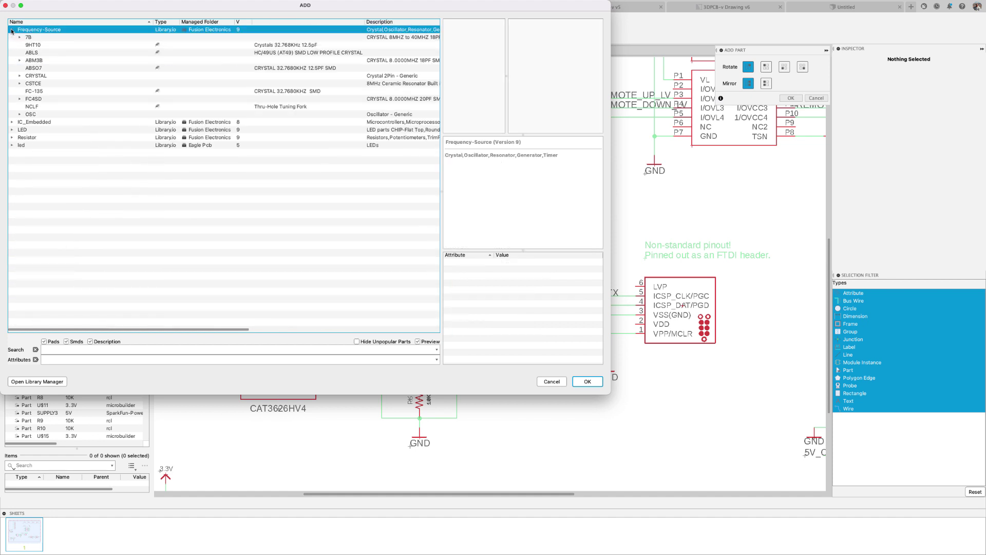
left_click(32, 107)
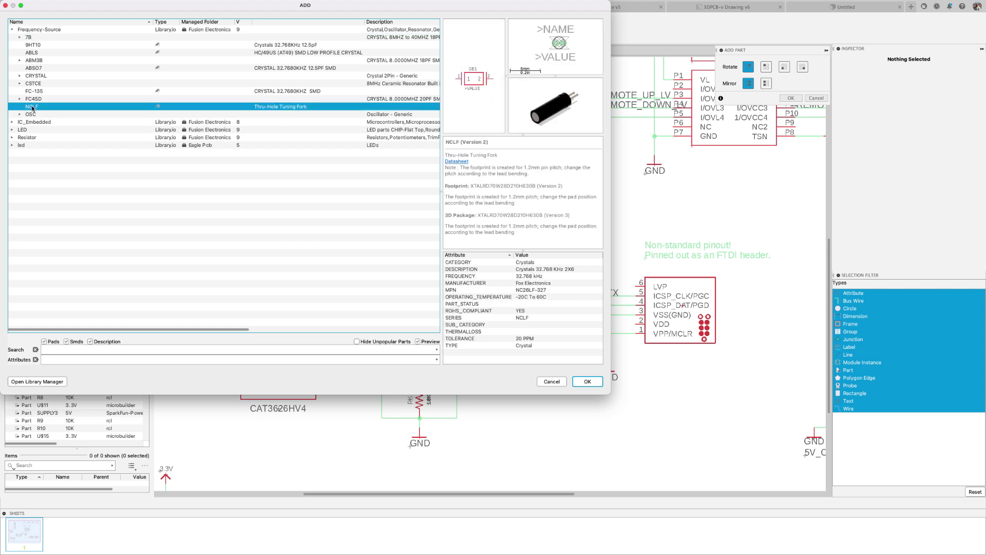
left_click(17, 114)
left_click(21, 114)
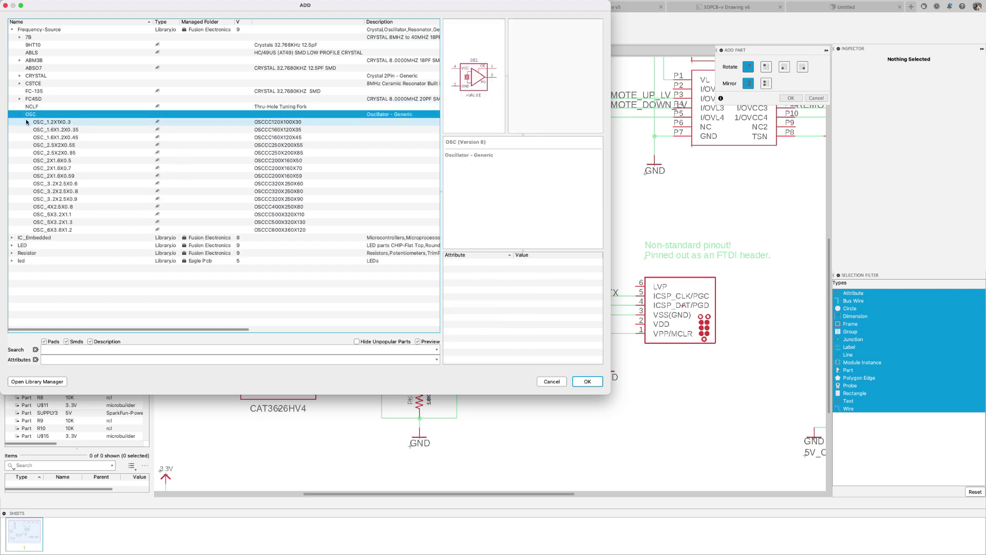
left_click(53, 130)
left_click(55, 144)
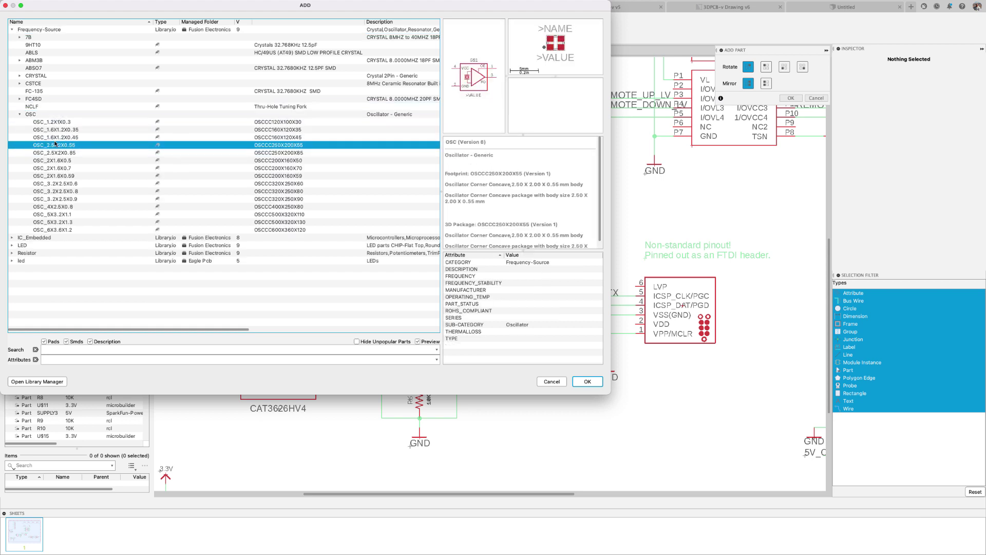
left_click(57, 175)
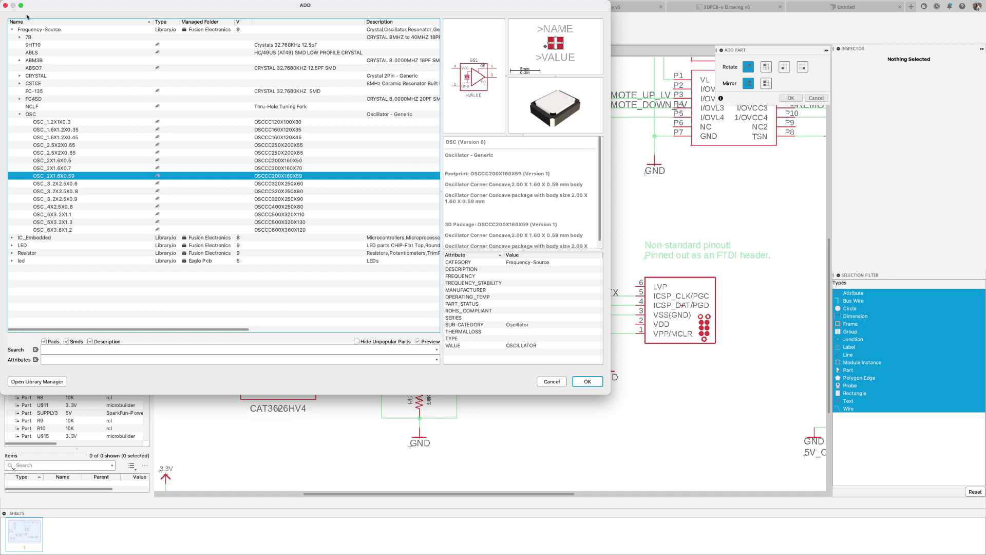
Step: Close the part library, start a new electronics library, and create a new empty package
left_click(6, 5)
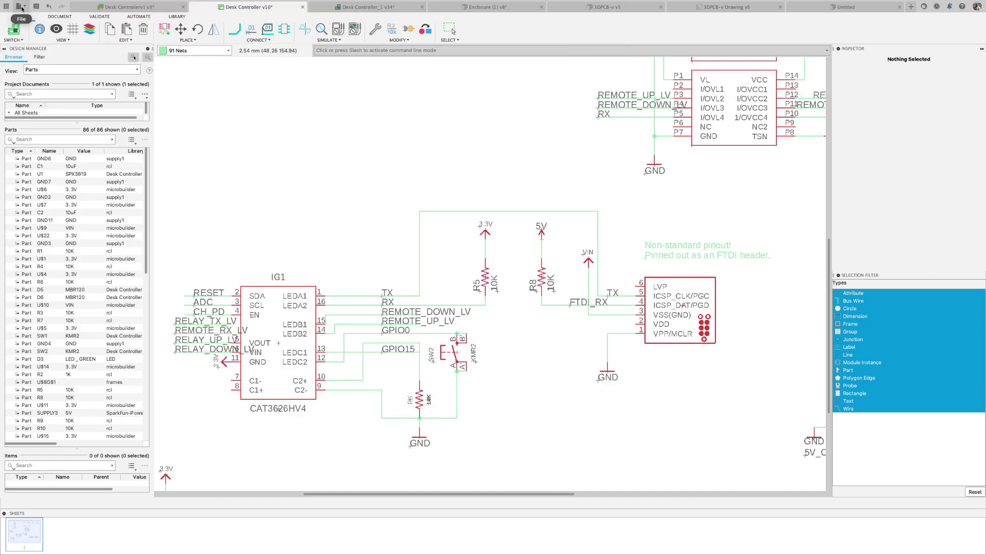
left_click(23, 7)
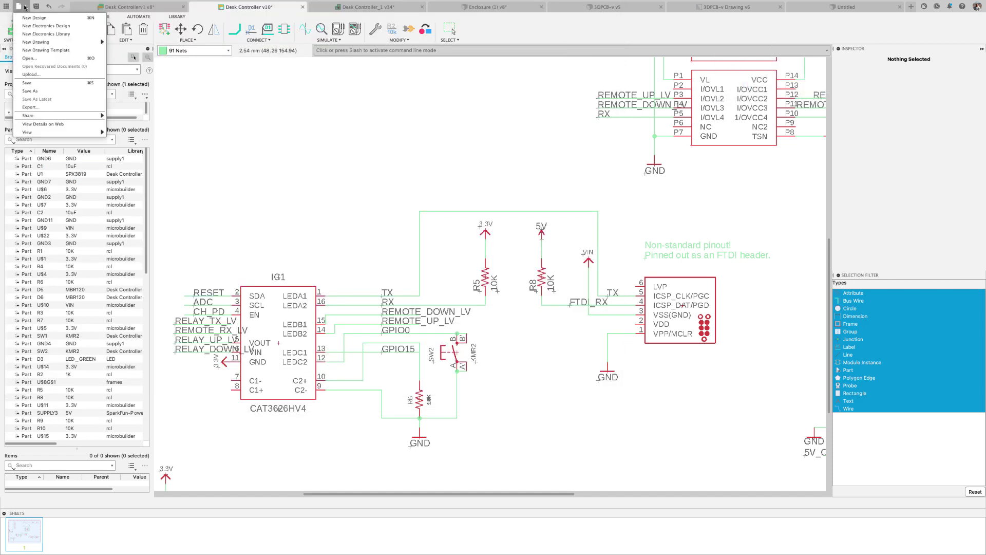
left_click(41, 35)
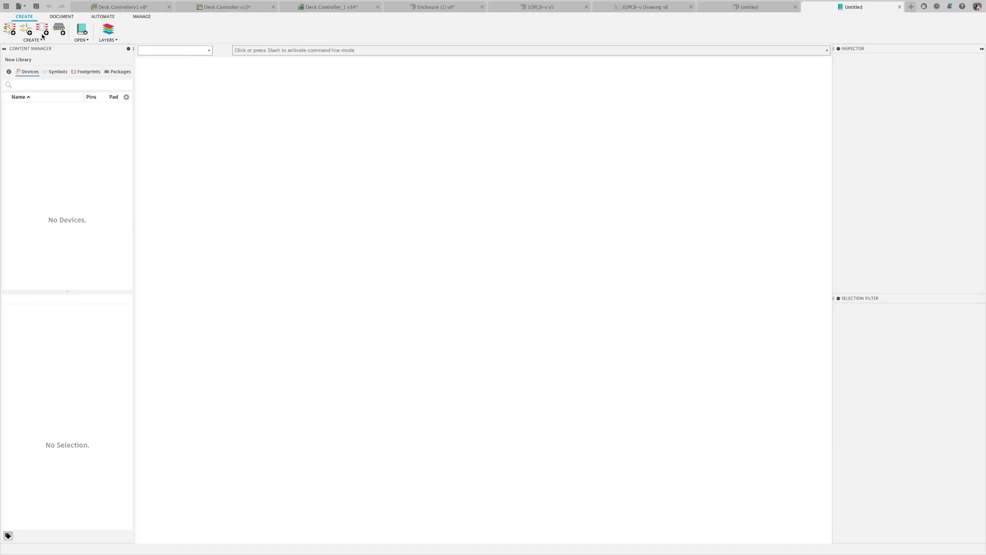
left_click(61, 33)
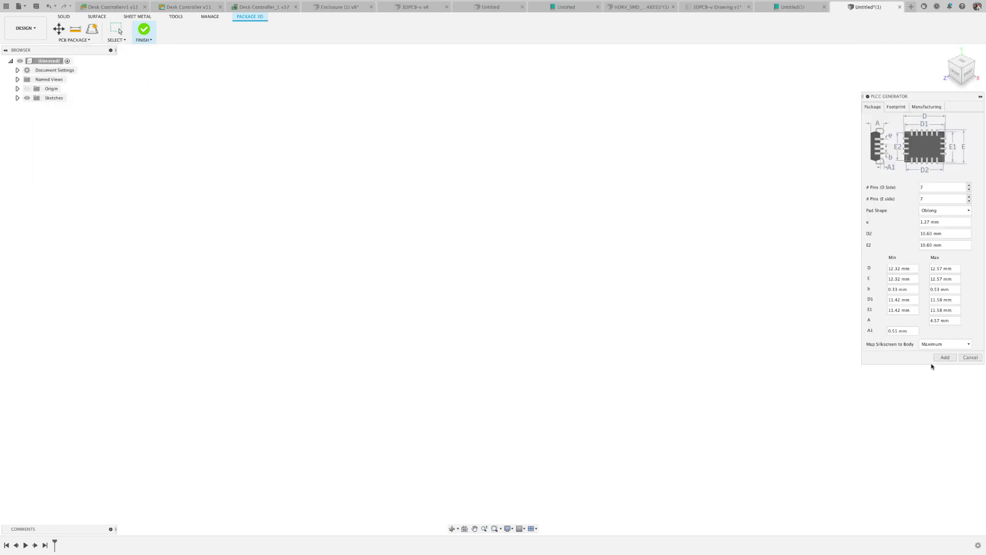
Step: Generate a PLCC package, then a Chip LED package, with the Package Generator
left_click(940, 360)
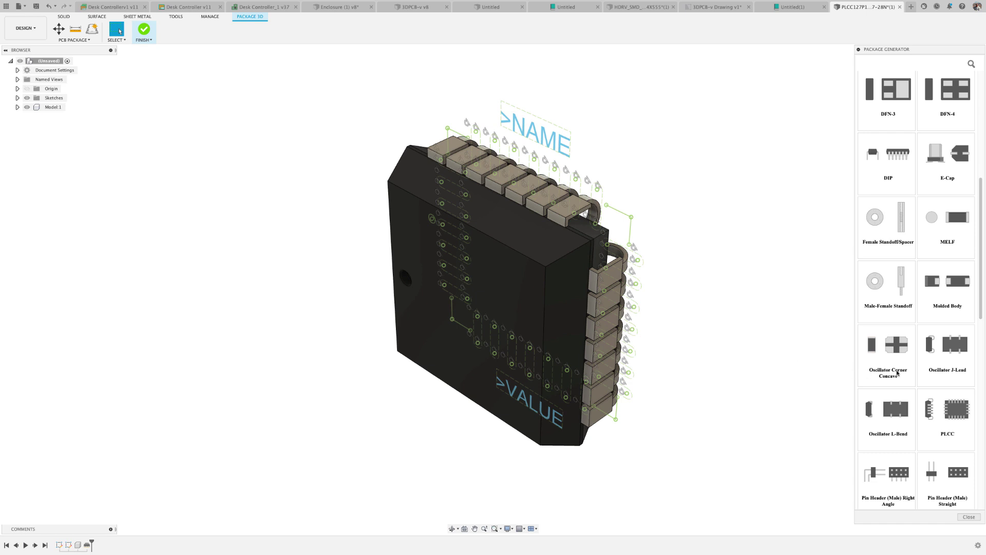
scroll(898, 373, "up", 3)
scroll(897, 373, "up", 3)
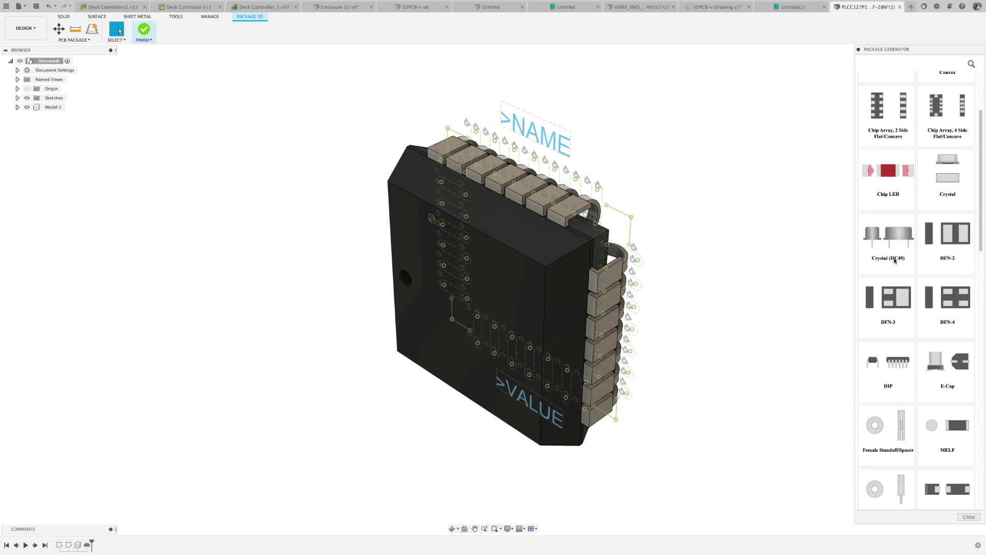
left_click(897, 181)
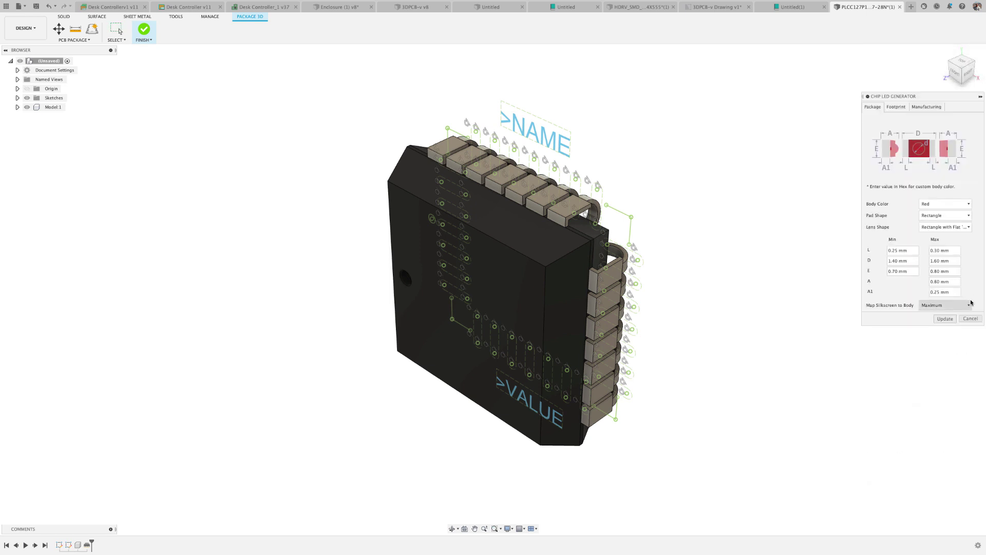
left_click(949, 319)
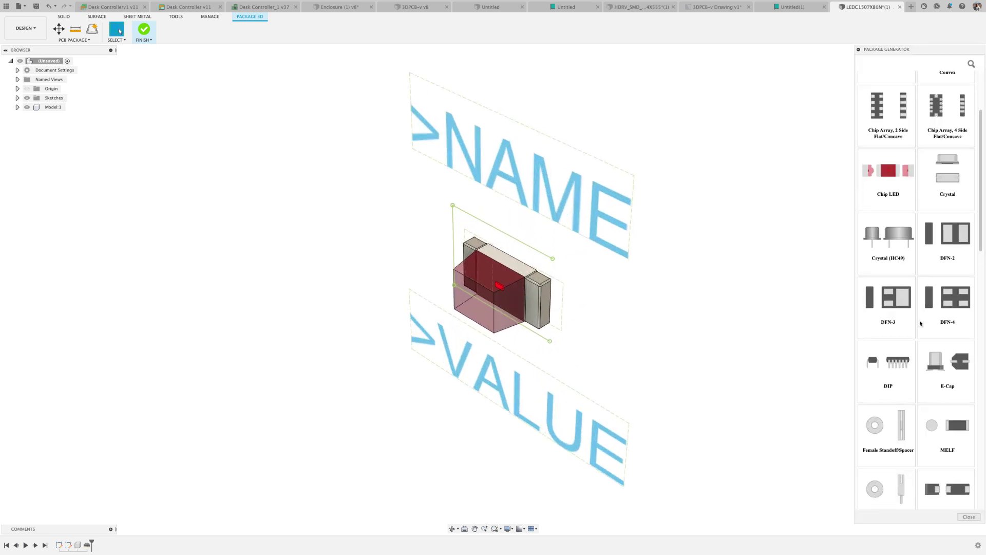
Step: Choose the Surface Mount Receptacle Header (Female) Straight template
scroll(910, 325, "down", 6)
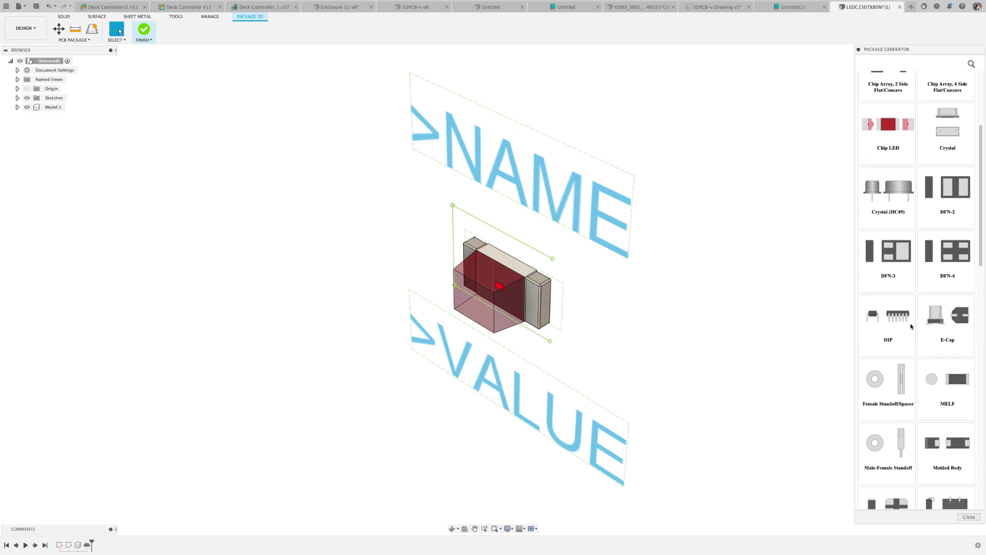
scroll(911, 326, "down", 7)
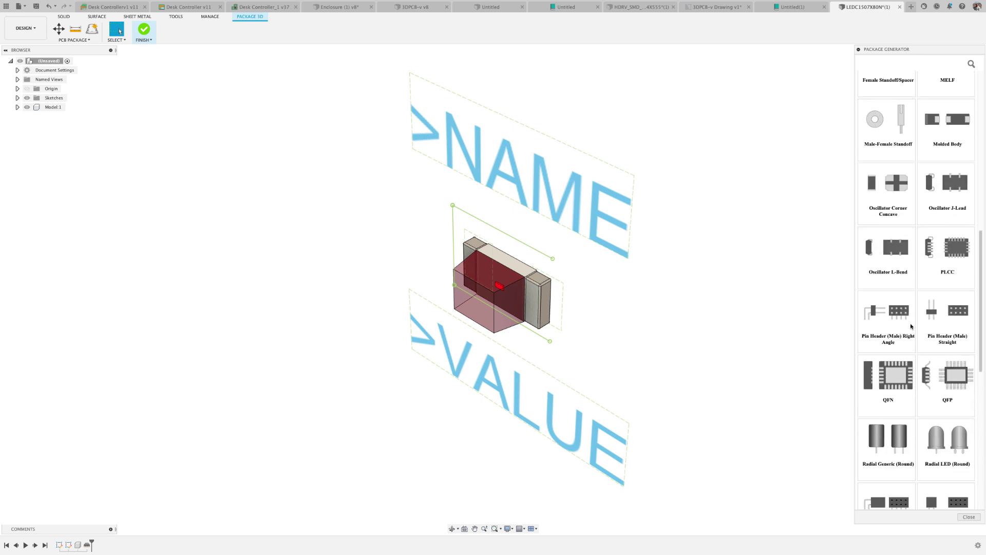
scroll(911, 325, "down", 2)
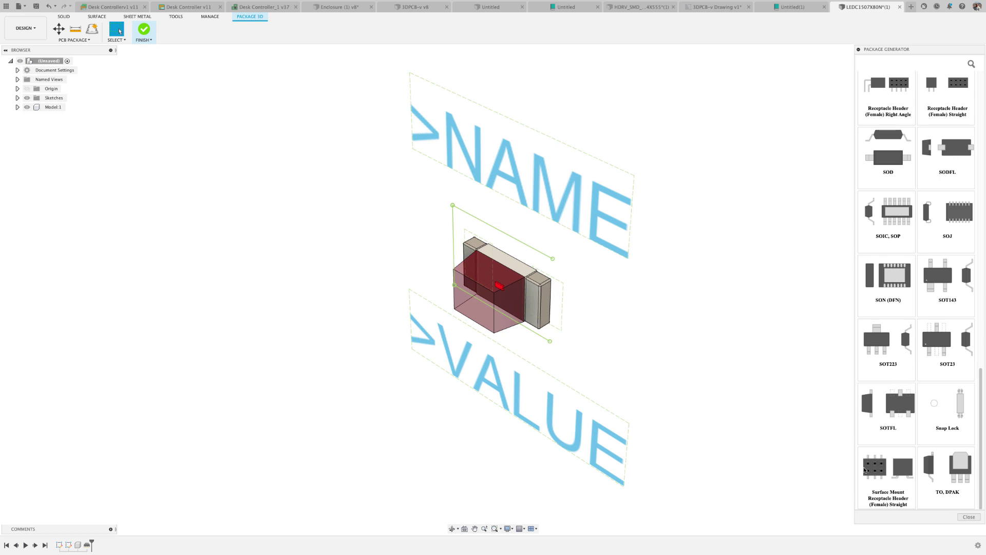
left_click(865, 474)
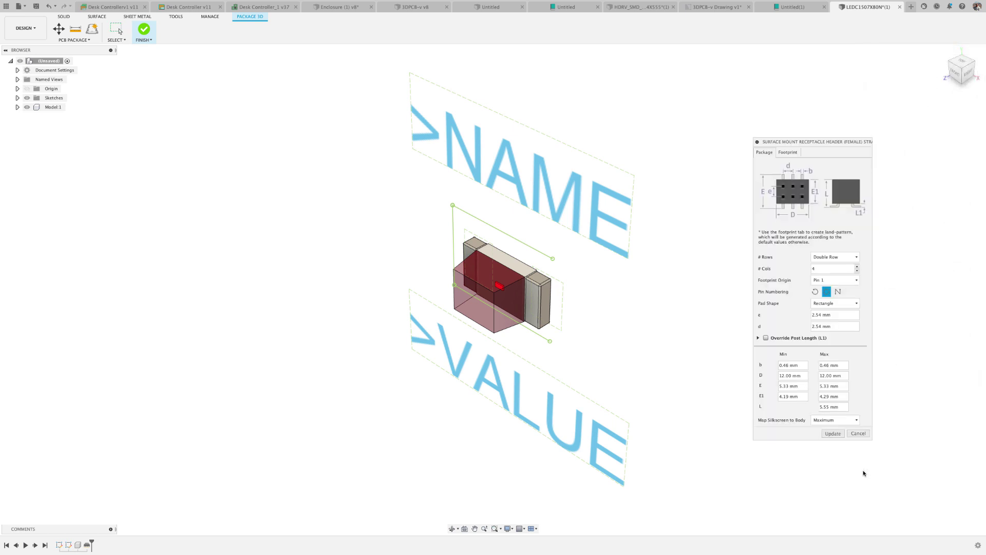
Step: Generate the female receptacle header package and reopen its generator to review the Footprint settings
left_click(833, 434)
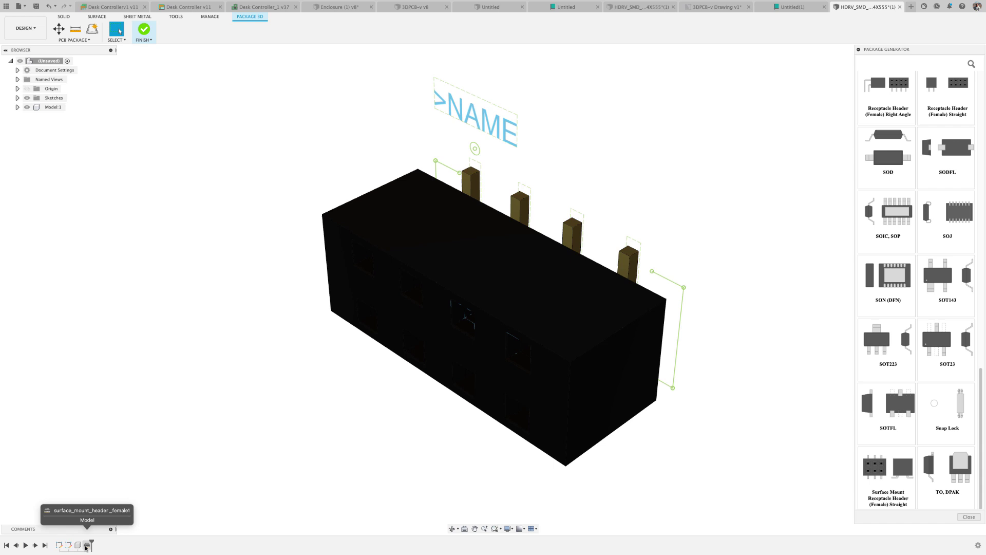
double_click(87, 546)
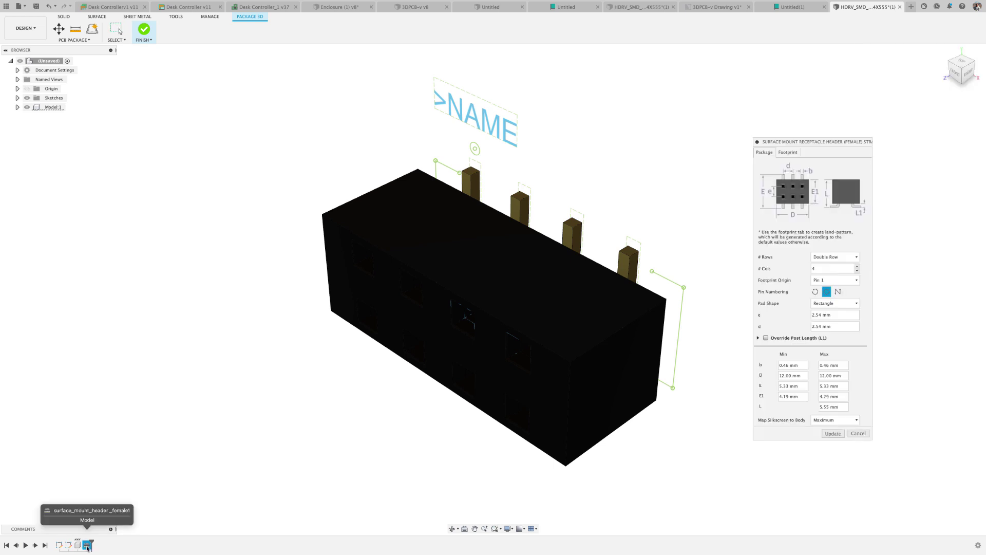
left_click(780, 152)
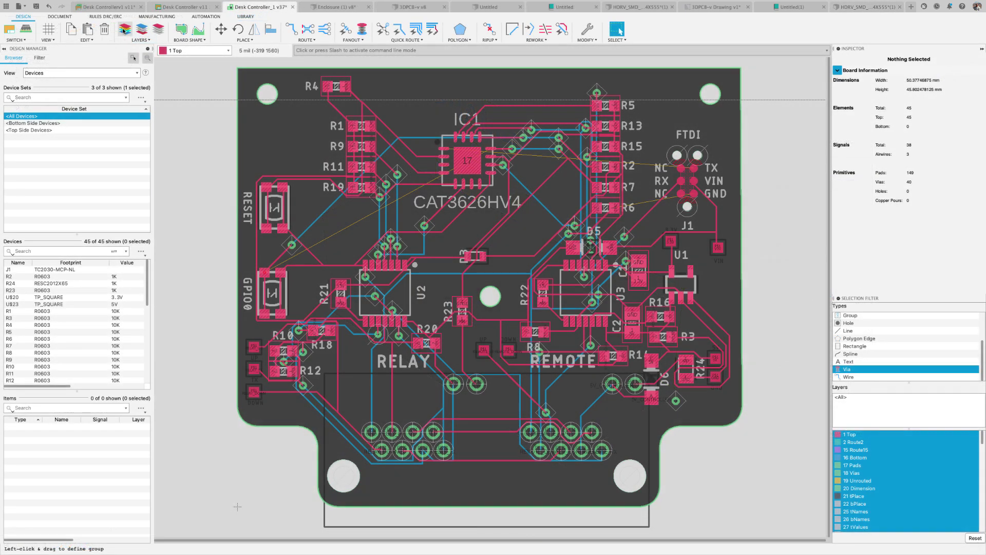
Step: Open the board's Layers dialog and select the 29 tStop solder-mask layer
left_click(124, 30)
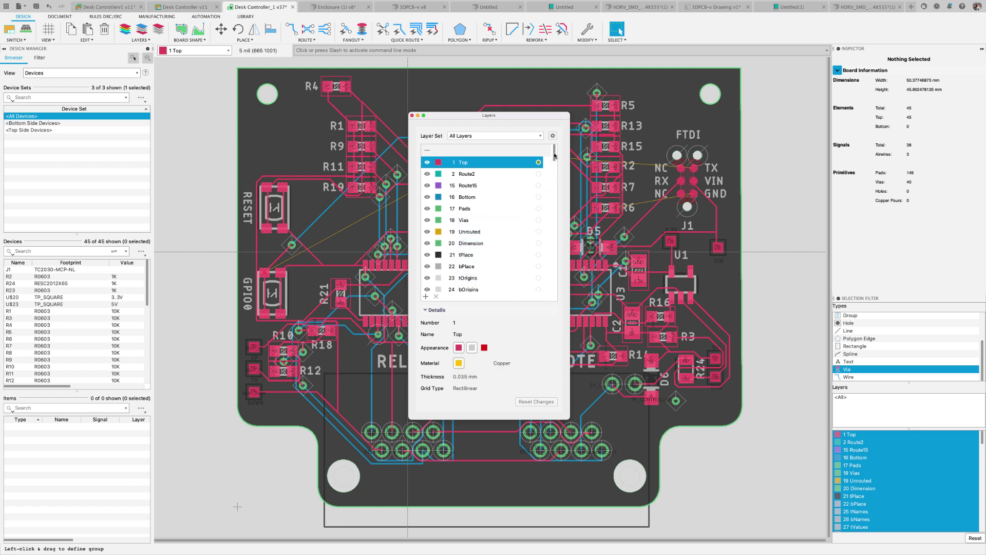
left_click_drag(554, 157, 553, 177)
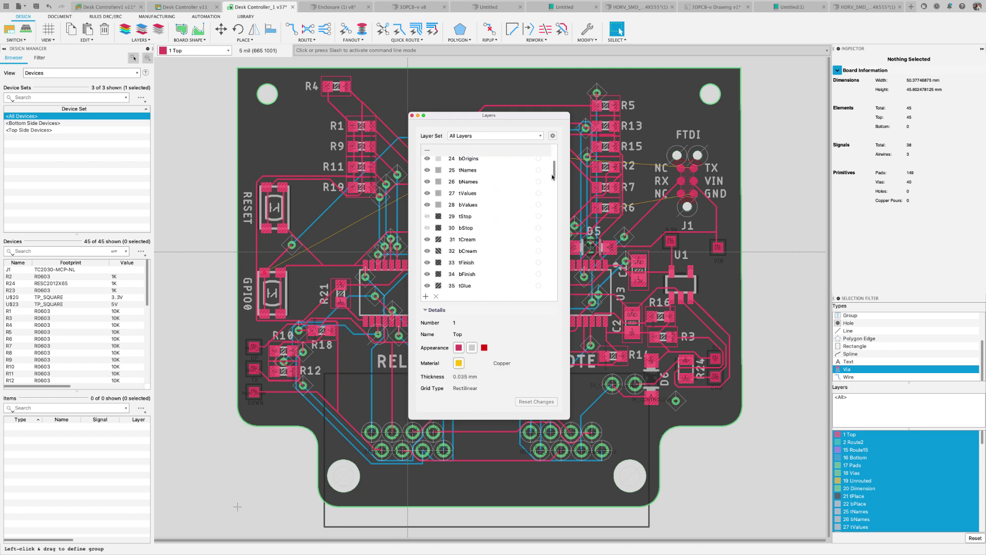
left_click(488, 216)
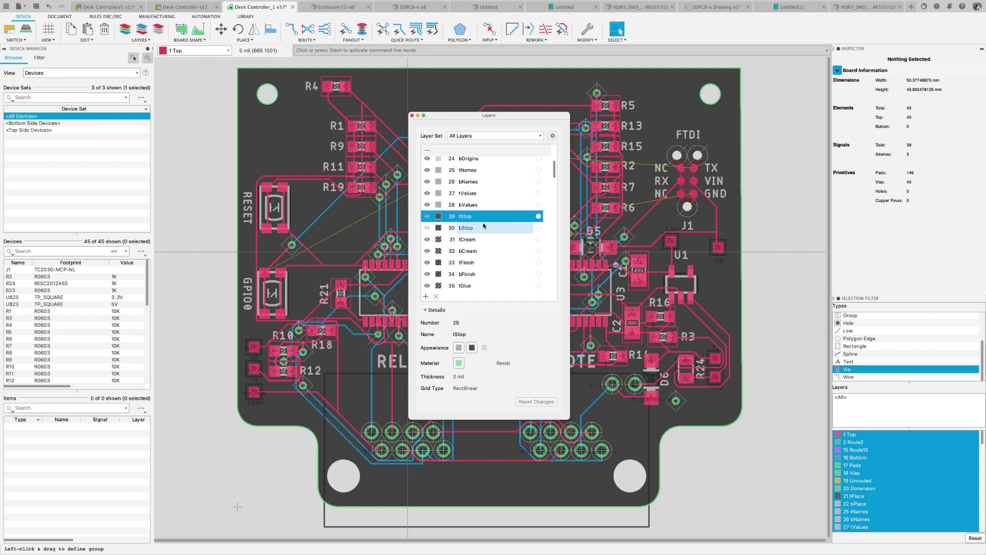
Step: Change the tStop layer's material colour from green to purple (#8e25d9)
left_click(459, 364)
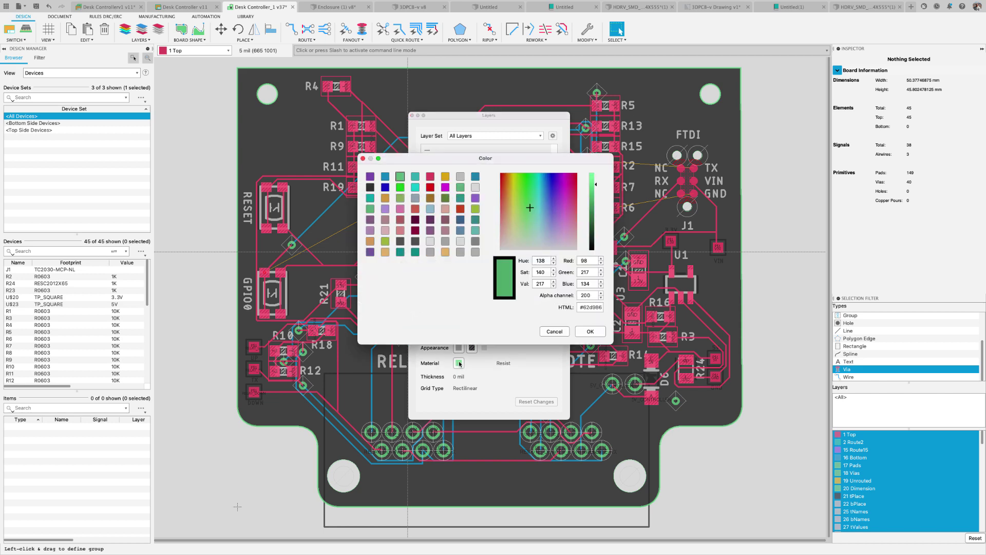
left_click_drag(529, 209, 559, 201)
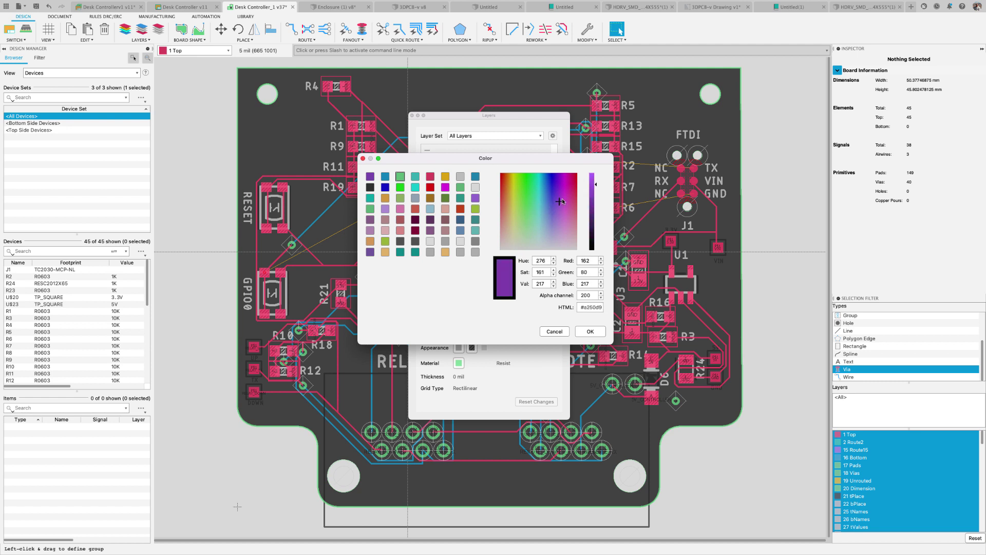
left_click(589, 331)
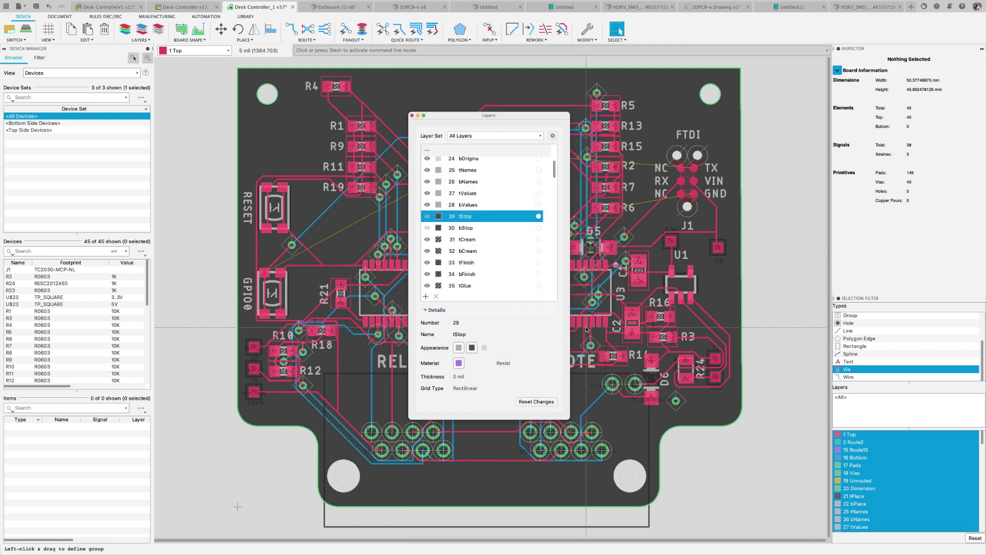
Step: Preview the Used Layers set, then switch to the Preset_Standard layer set
left_click(540, 136)
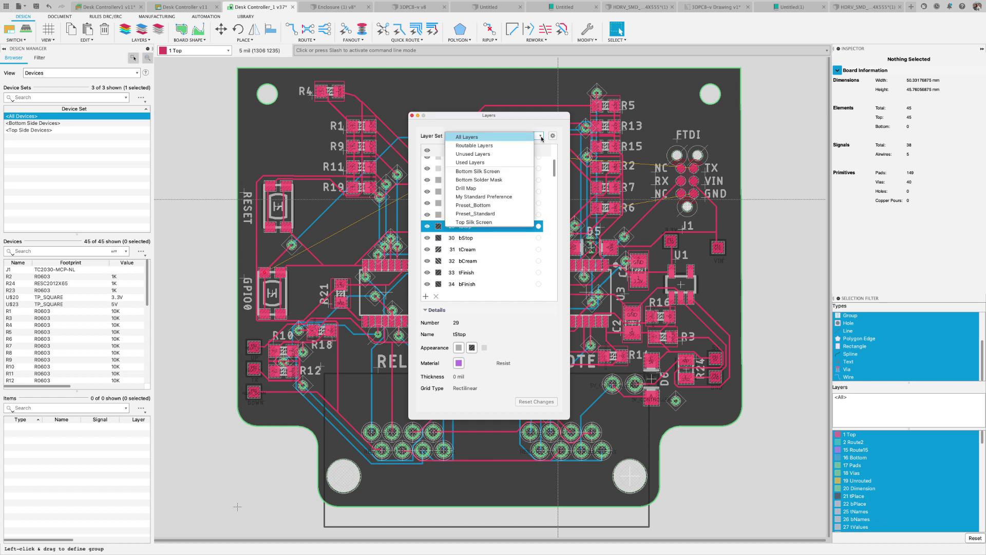
left_click(500, 164)
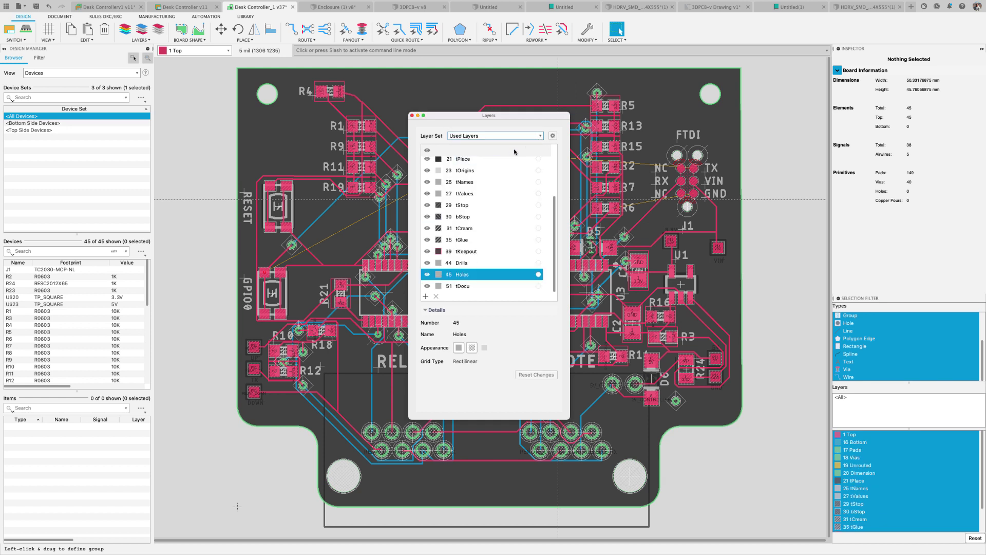
left_click(539, 137)
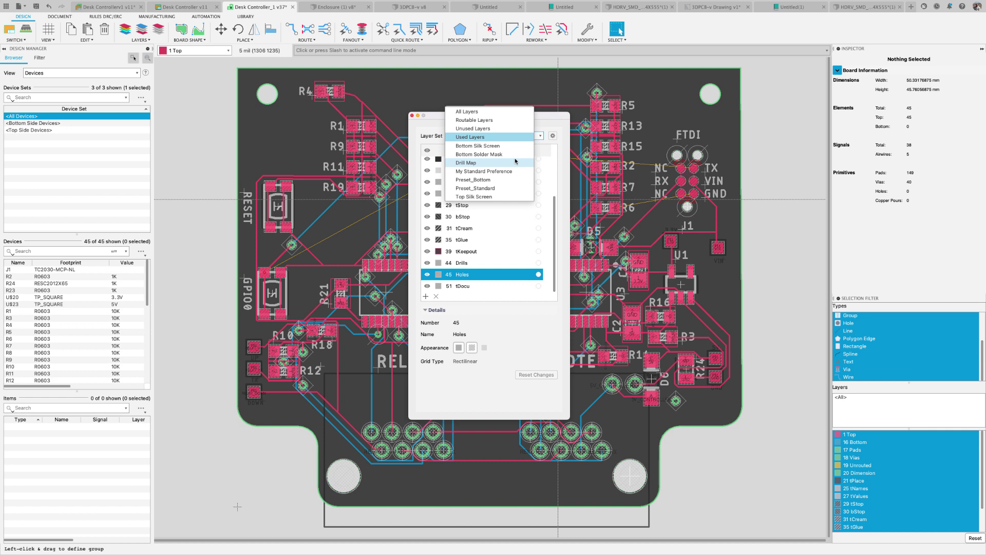
left_click(501, 188)
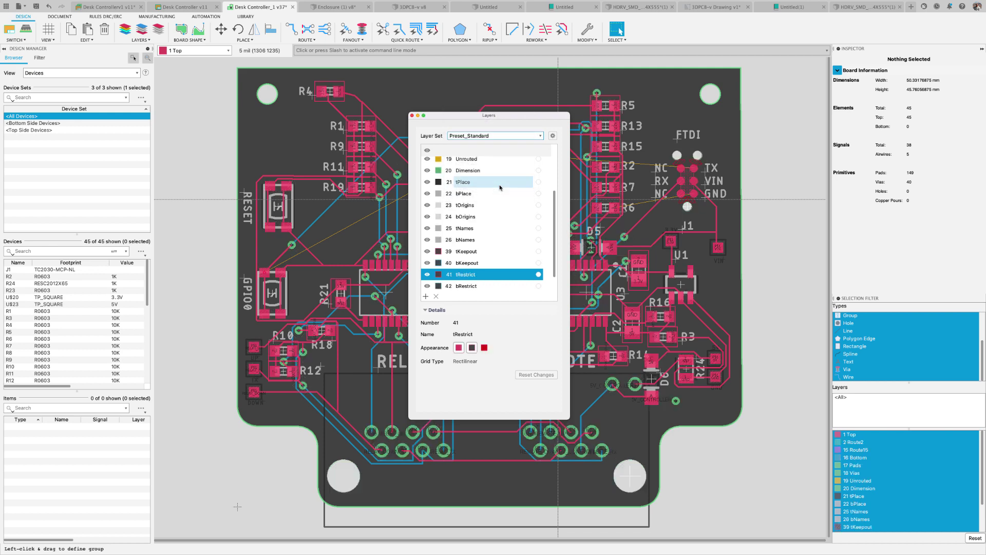
Step: Create a custom layer set named 'Top Solder Mask' containing only the tStop layer
left_click(553, 136)
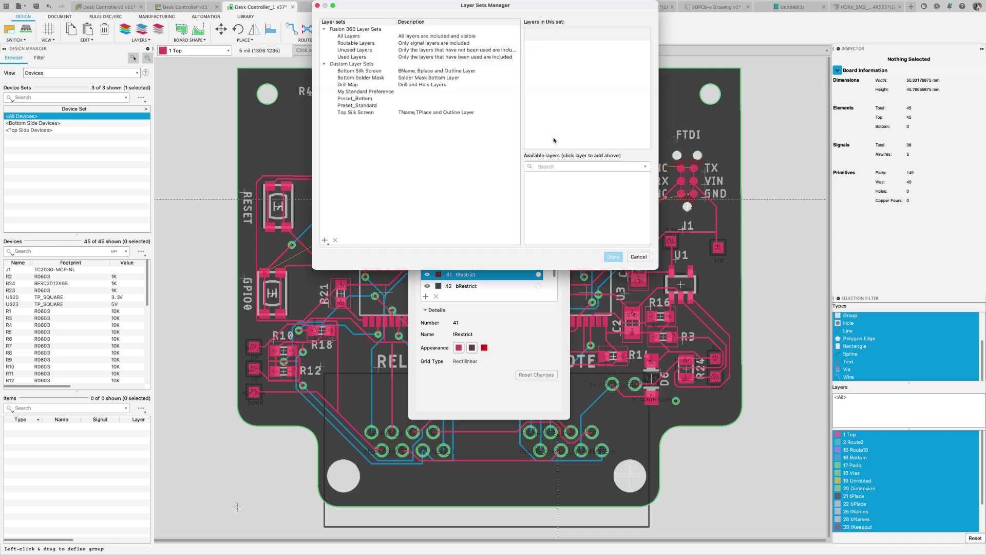
left_click(325, 240)
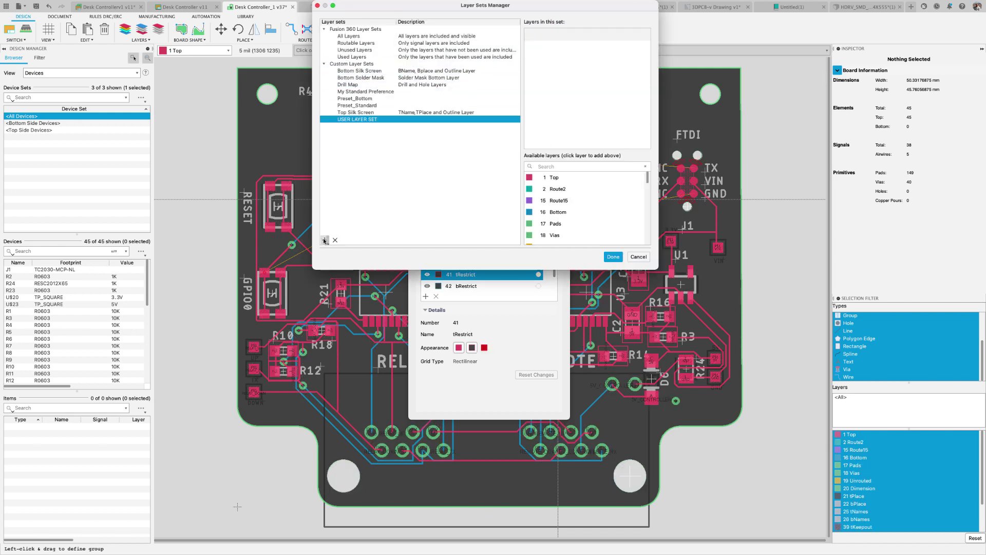
type("Top Solder Mask")
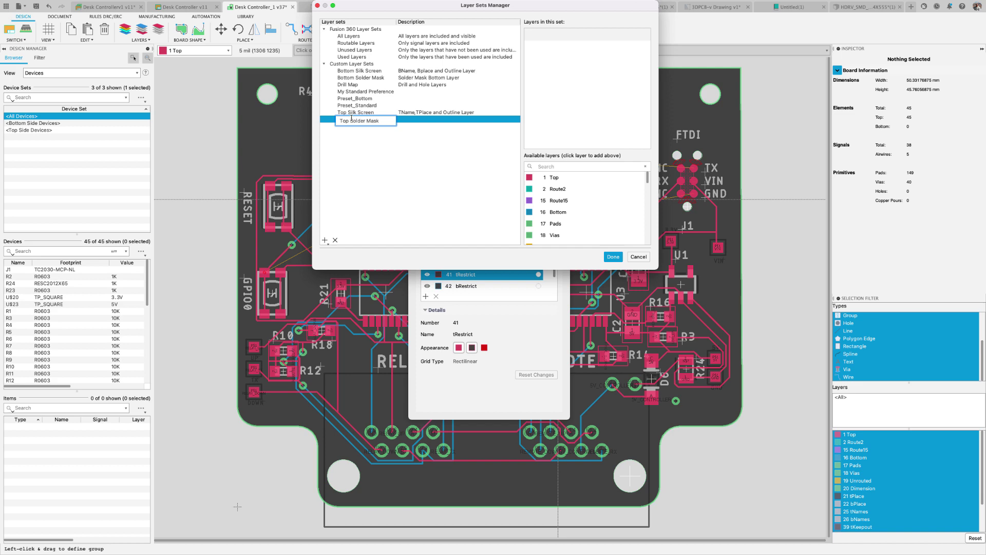
key("Return")
scroll(581, 211, "down", 3)
left_click(558, 211)
left_click(613, 257)
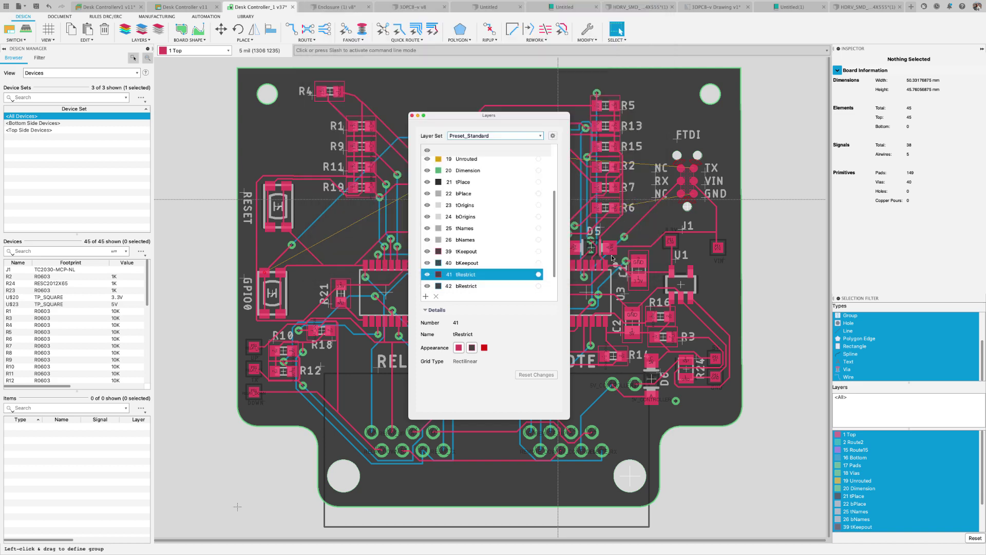
Step: Show only the Top Solder Mask layer set on the board
left_click(541, 137)
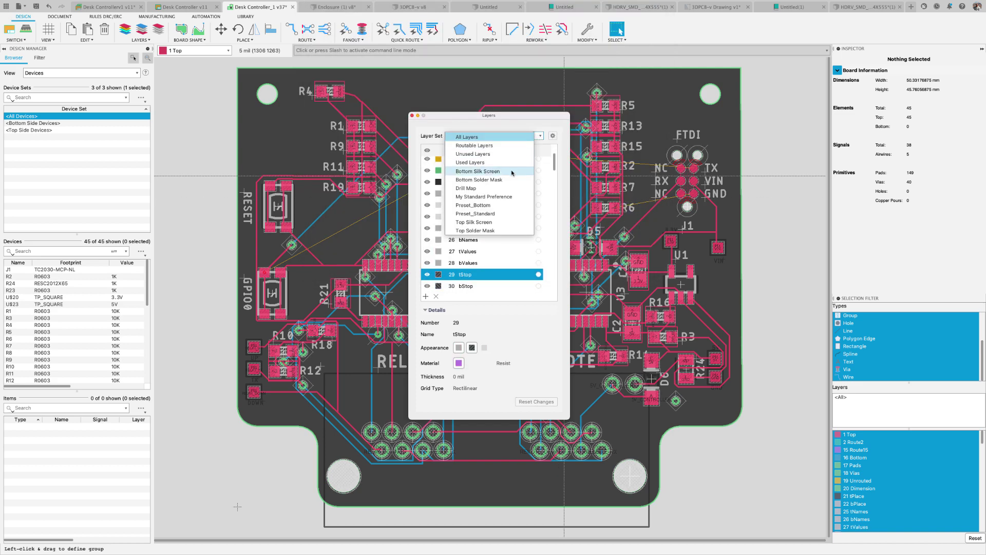
left_click(490, 225)
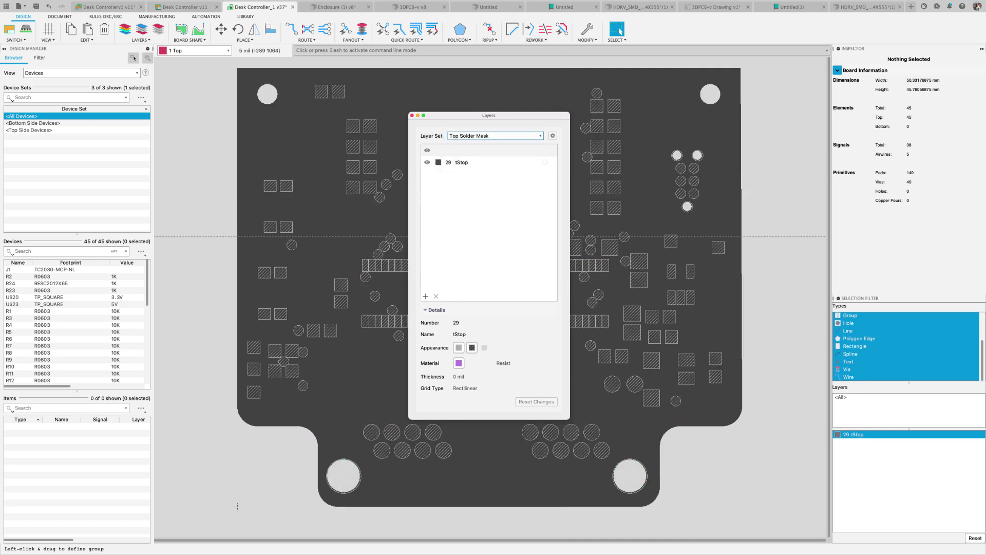
left_click(539, 136)
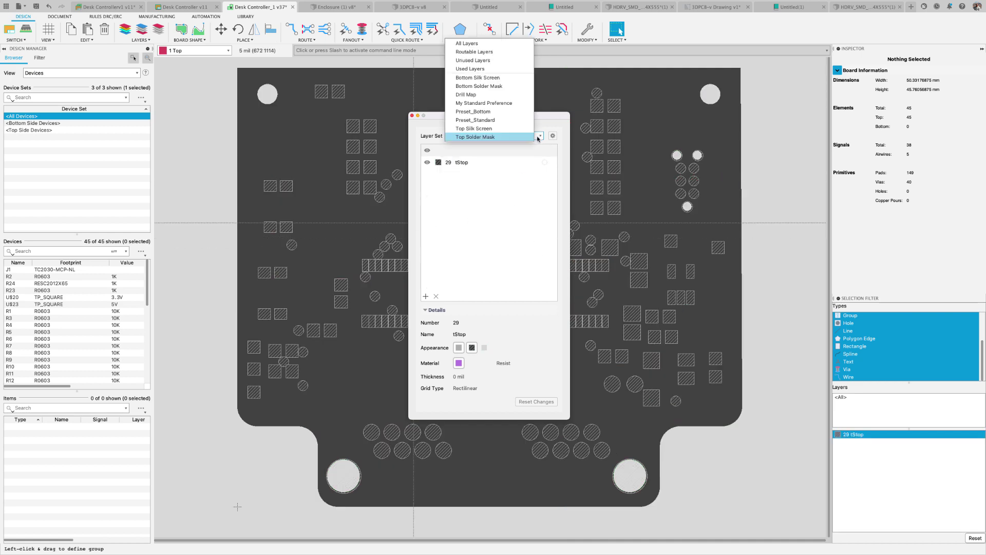
Step: Return to All Layers and nudge resistor R4 and the RESET switch SW1 slightly
left_click(474, 45)
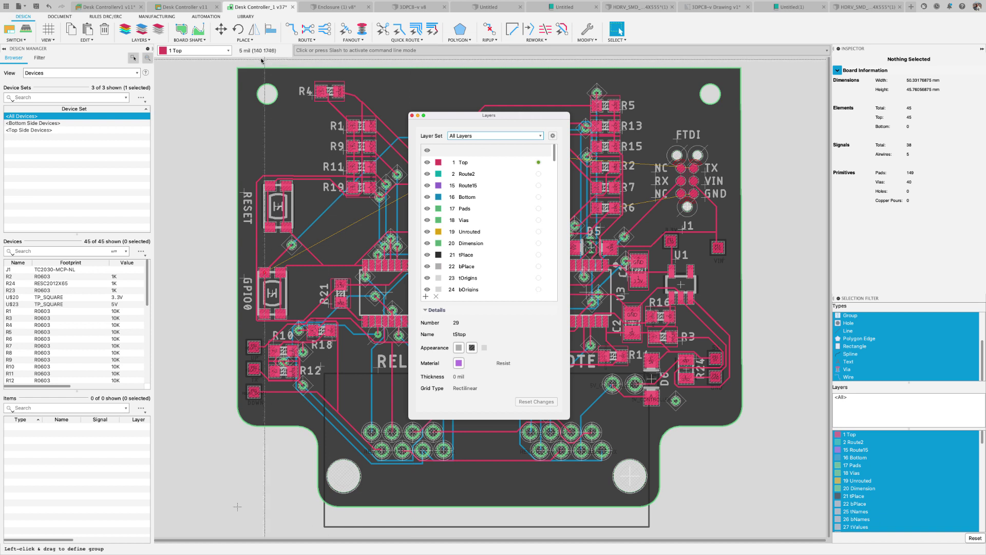
left_click(221, 29)
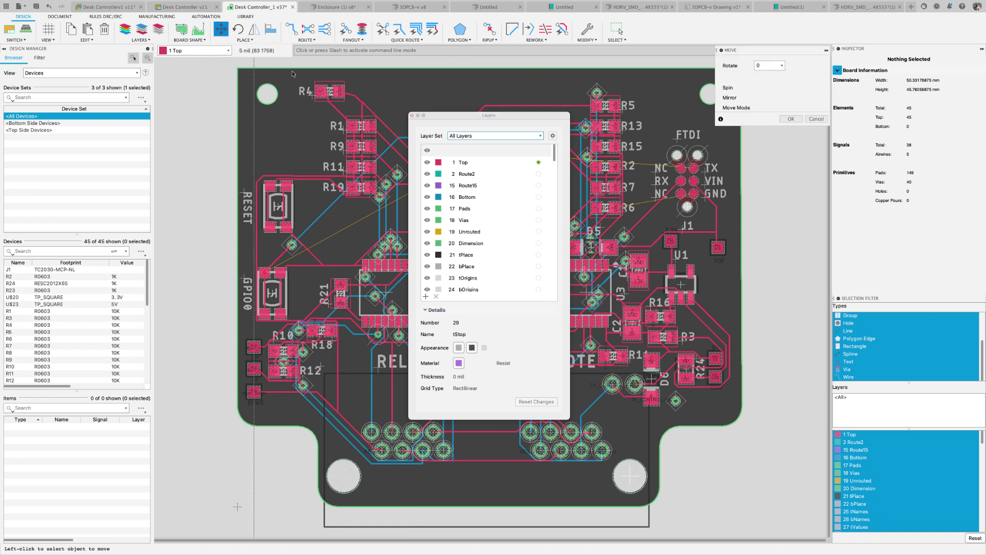
left_click(329, 92)
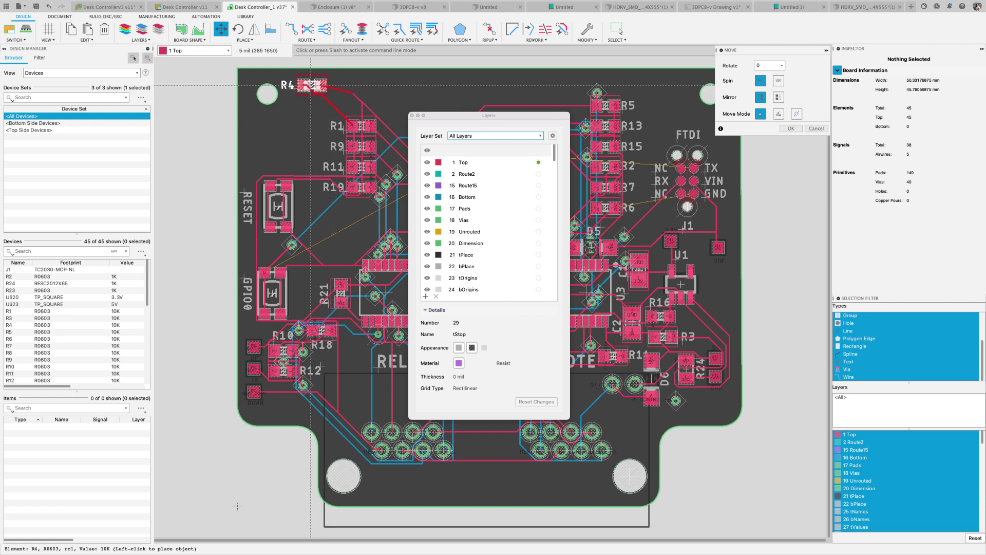
left_click(332, 87)
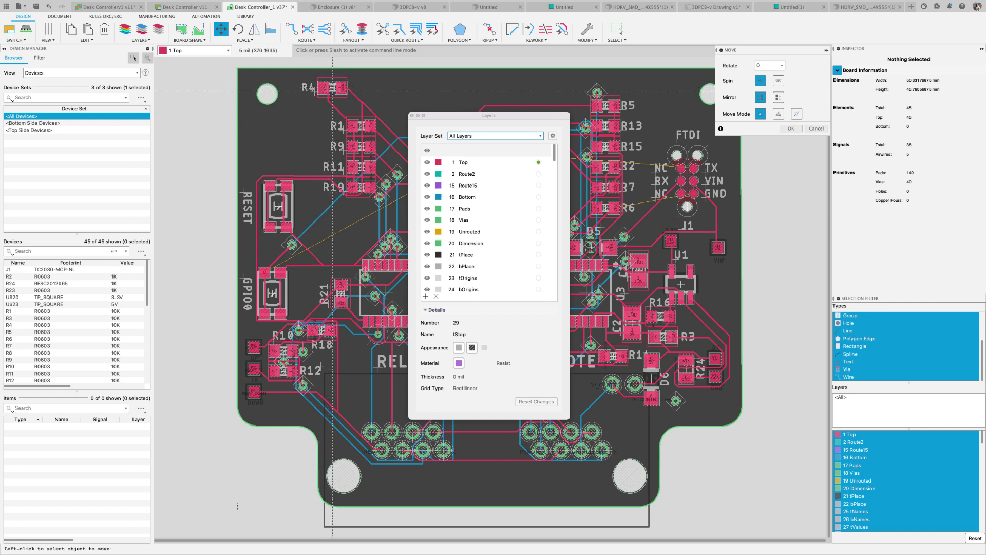
left_click(280, 209)
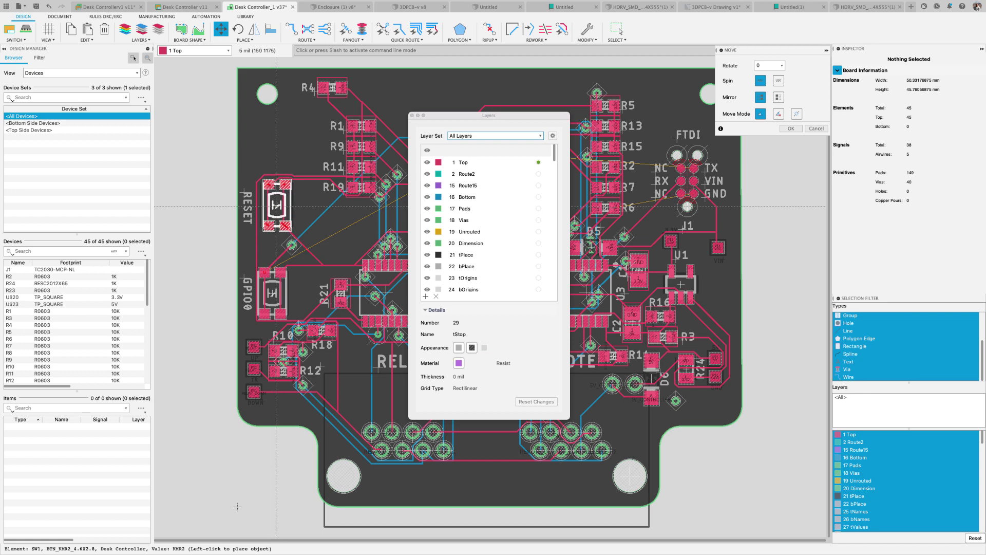
left_click(276, 207)
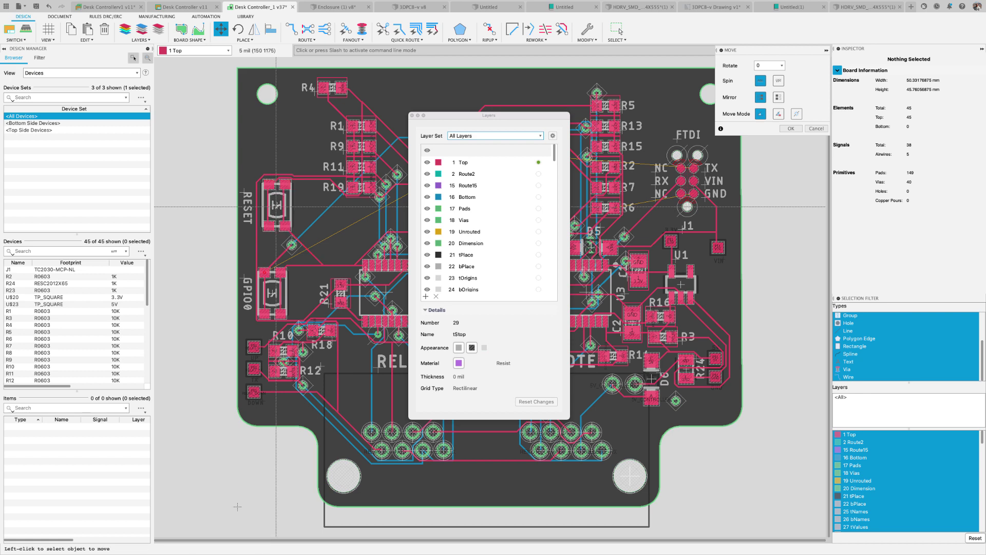
Step: Nudge resistors R5 and R13 slightly from their original spots, then end moving
left_click(606, 105)
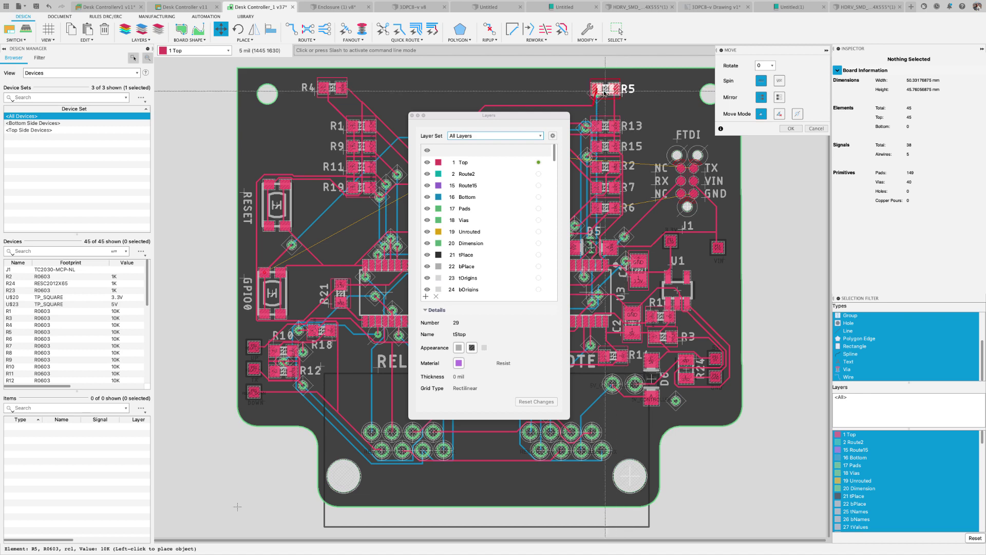
left_click(602, 97)
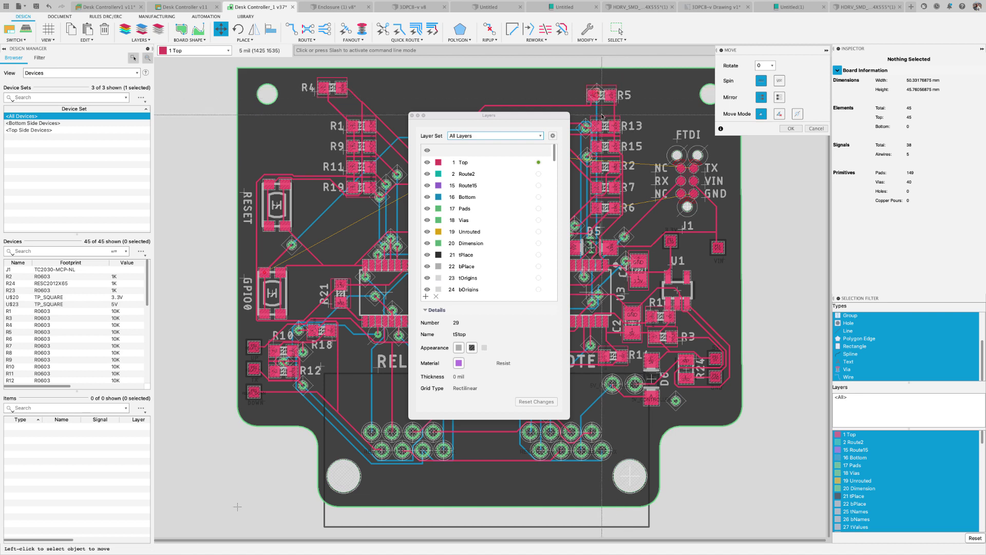
left_click(606, 125)
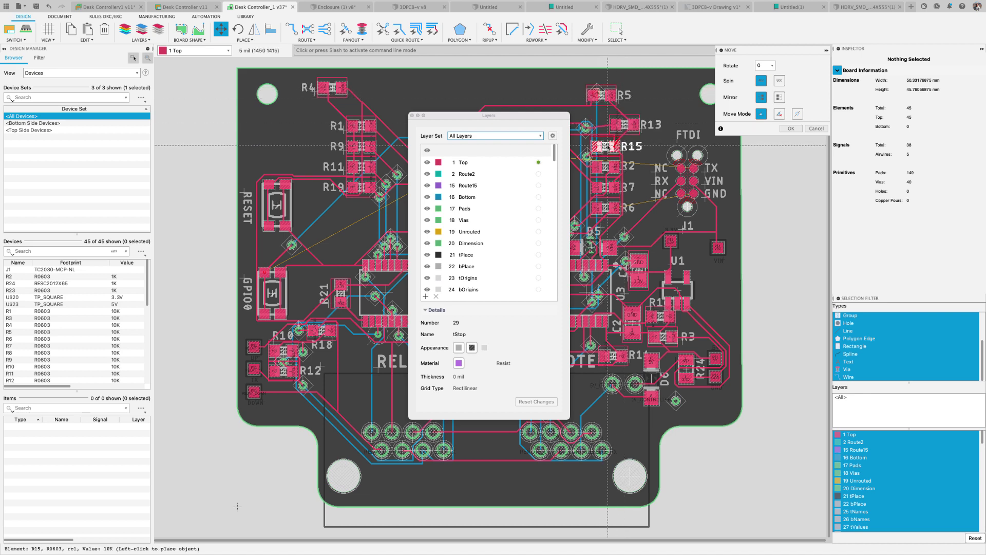
left_click(616, 125)
key("Escape")
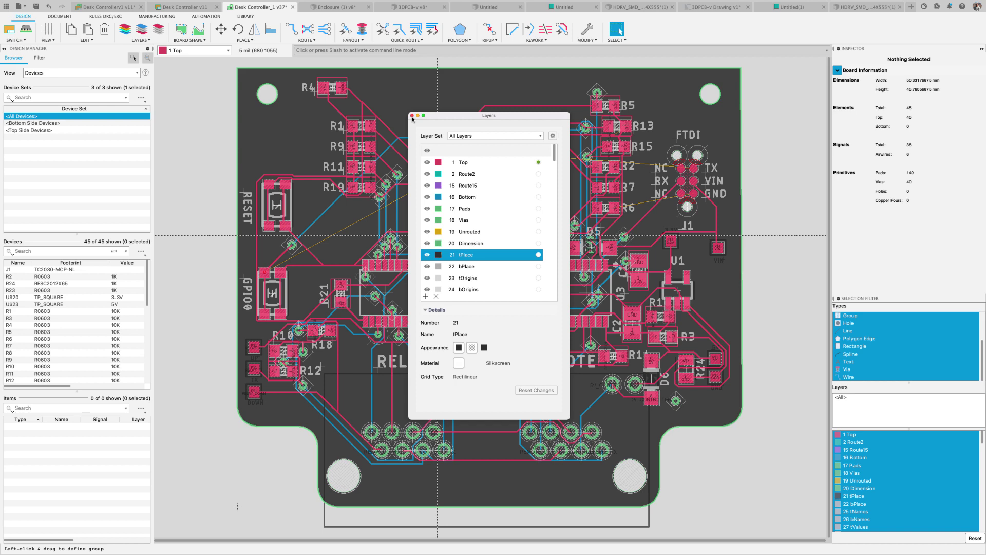
Step: Close the Layers panel and generate a 3D PCB view with Stop Layer Geometry enabled
left_click(412, 116)
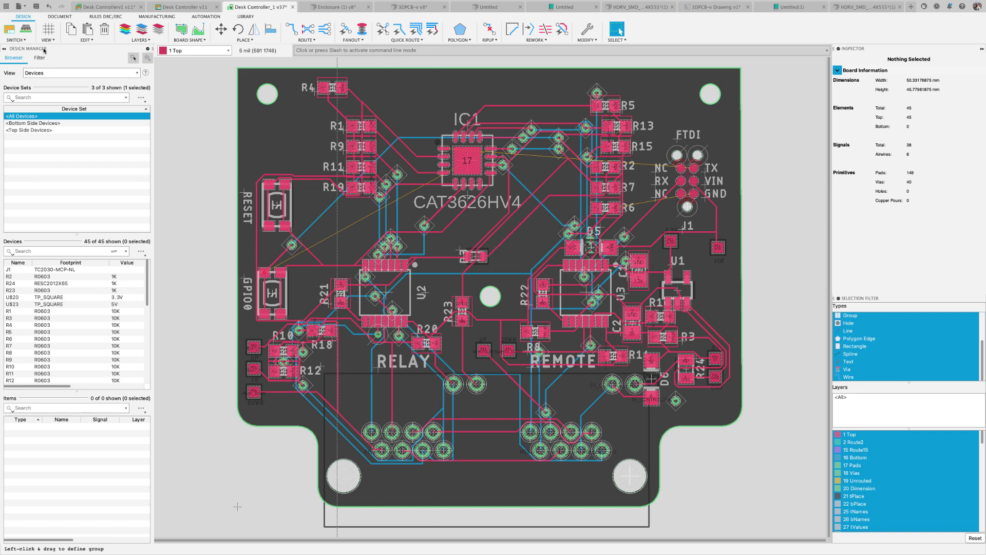
left_click(20, 40)
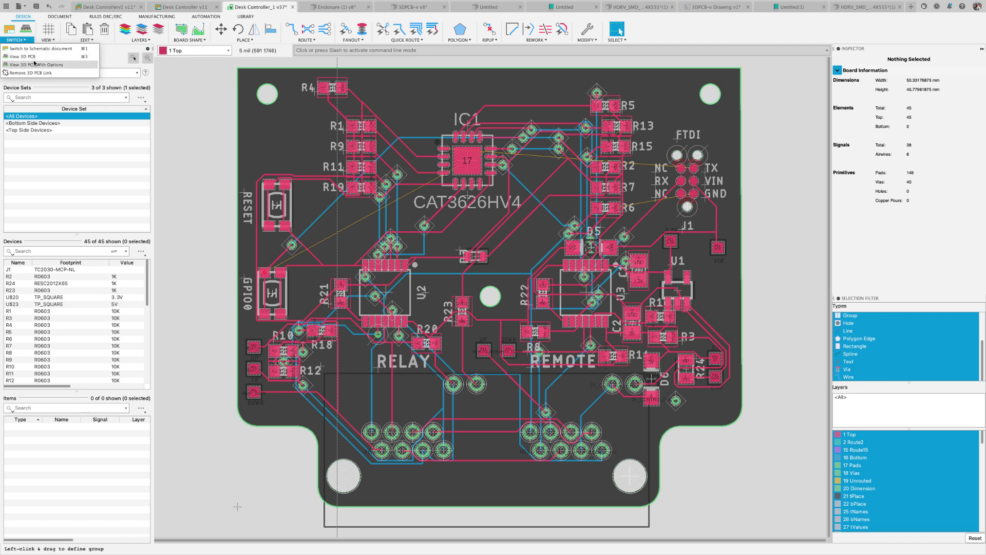
left_click(35, 65)
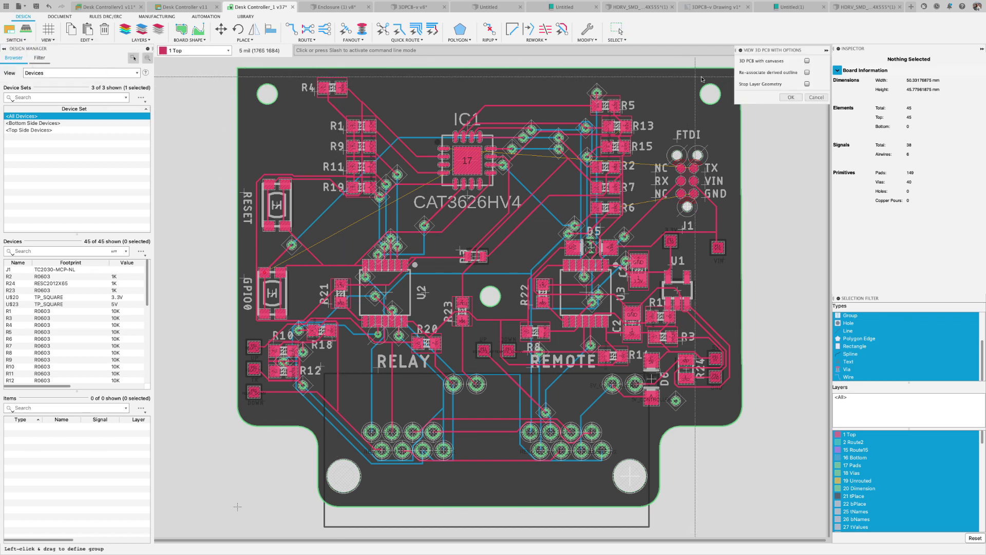
left_click(807, 85)
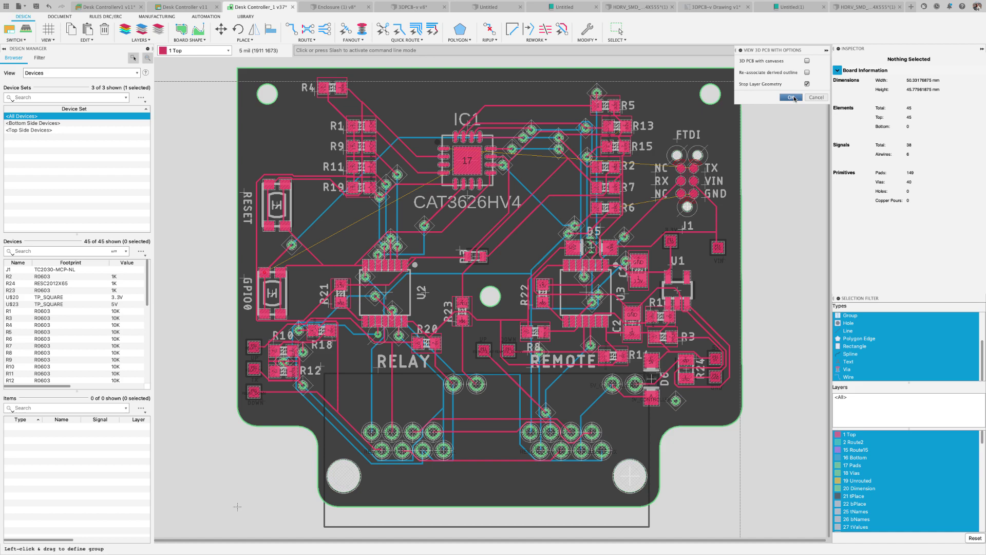
left_click(791, 98)
Step: Cycle through the Tented Via, LED and DS named views, ending back on LED
double_click(51, 126)
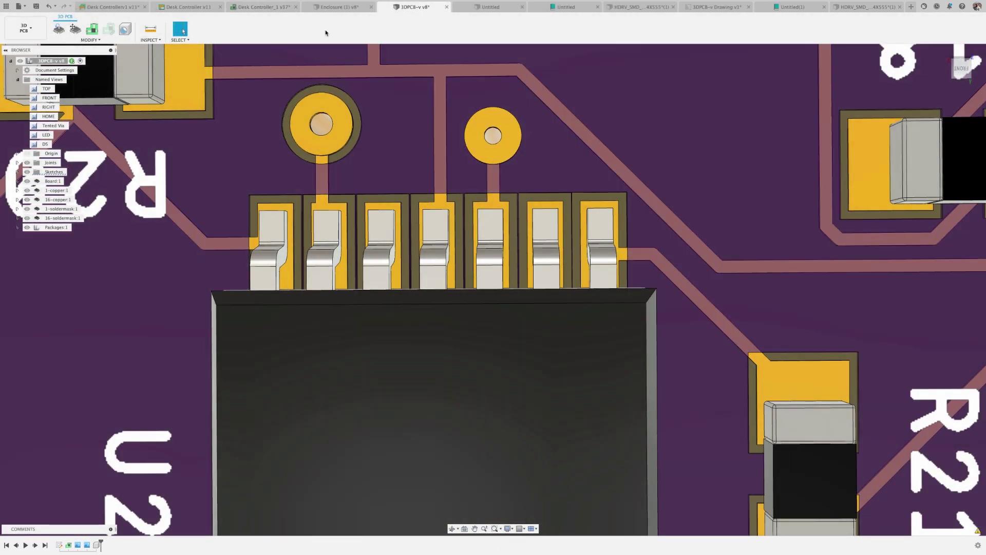
double_click(45, 134)
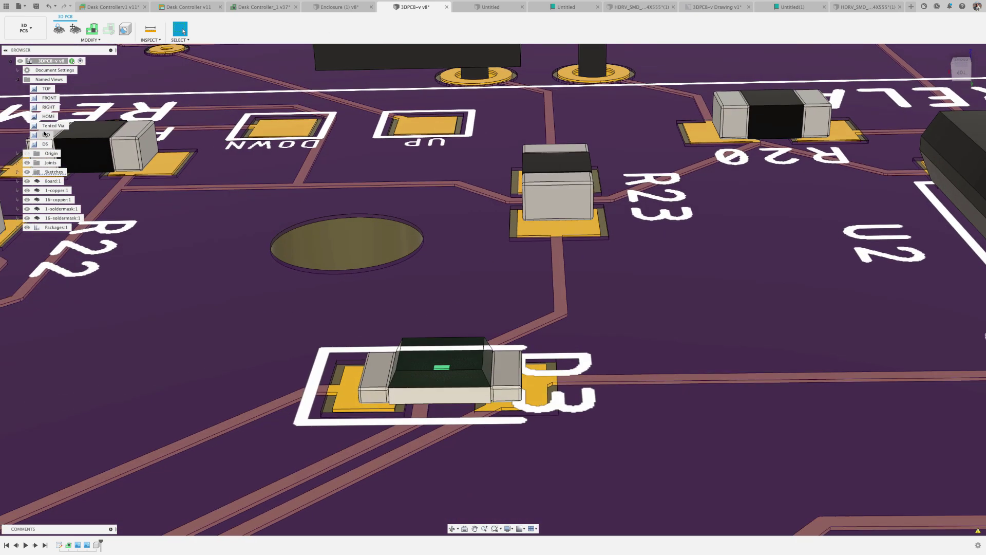
double_click(42, 144)
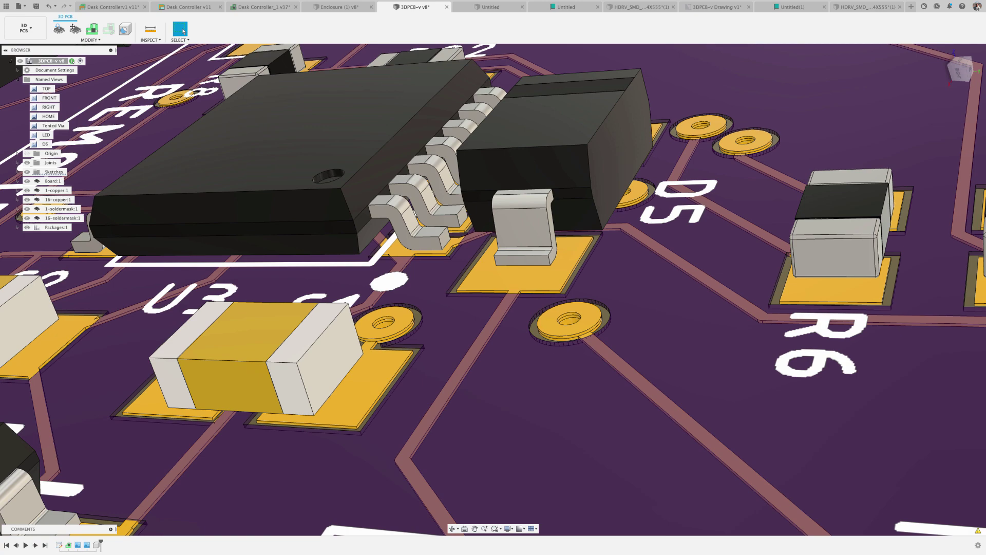
double_click(45, 135)
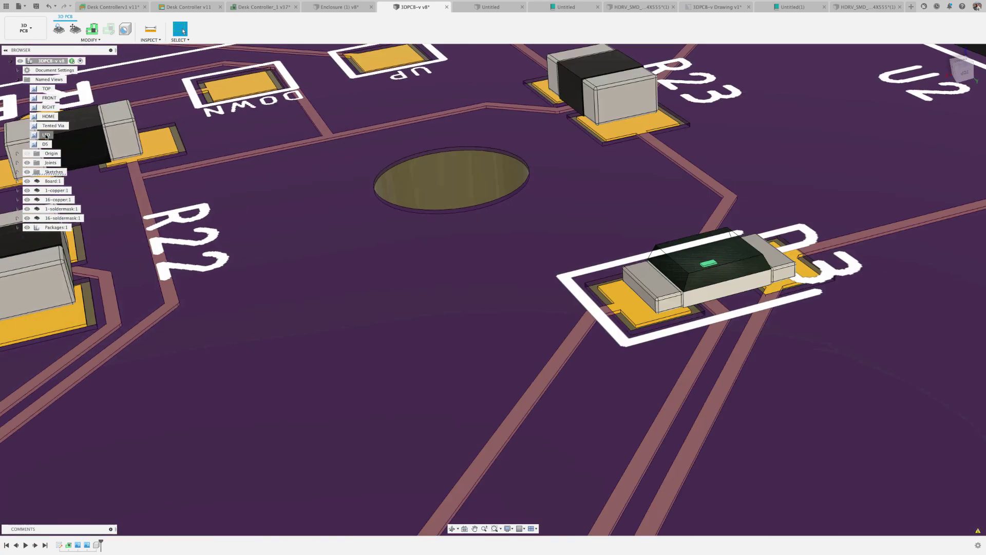